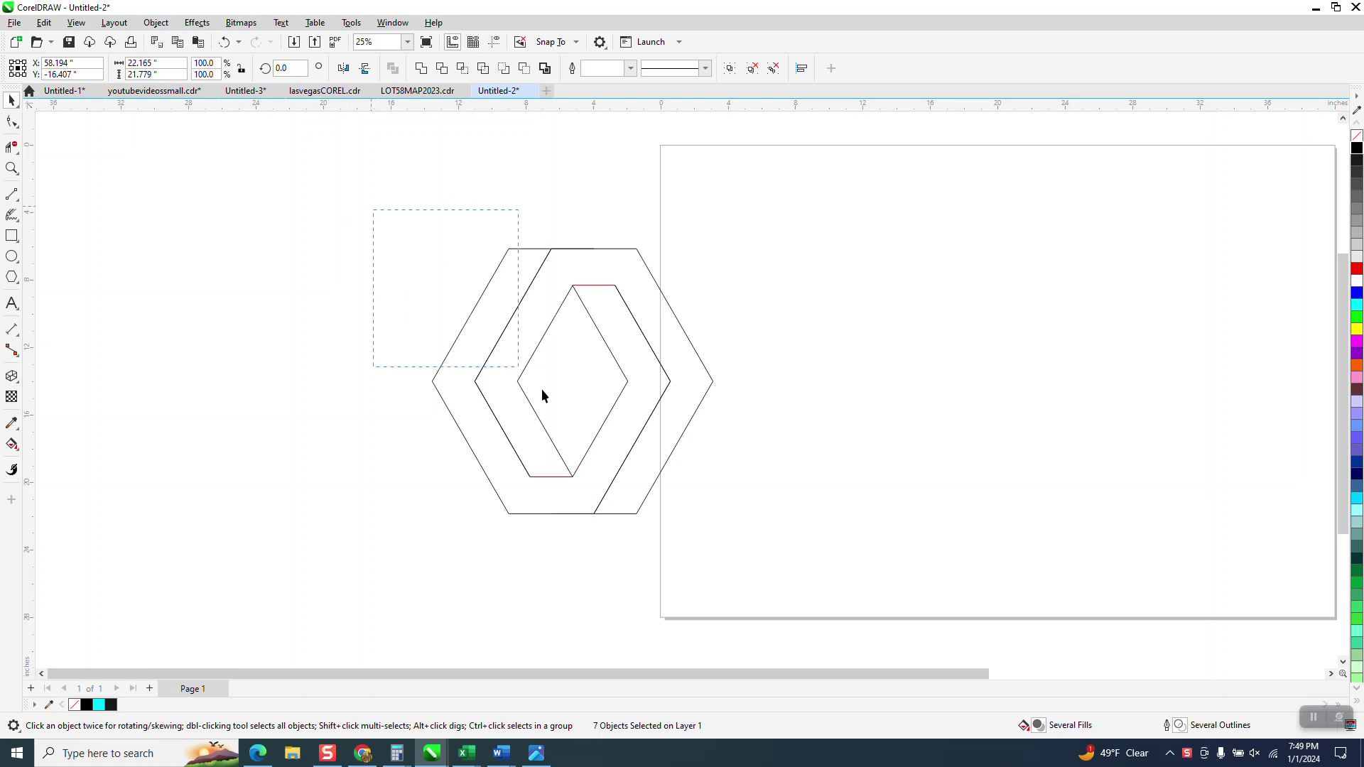
- Move the existing hexagon outline drawing off the page and draw a polygon about 17.2 inches wide on the page
drag(742, 554, 742, 556)
drag(558, 384, 293, 368)
click(12, 277)
drag(1145, 284, 852, 503)
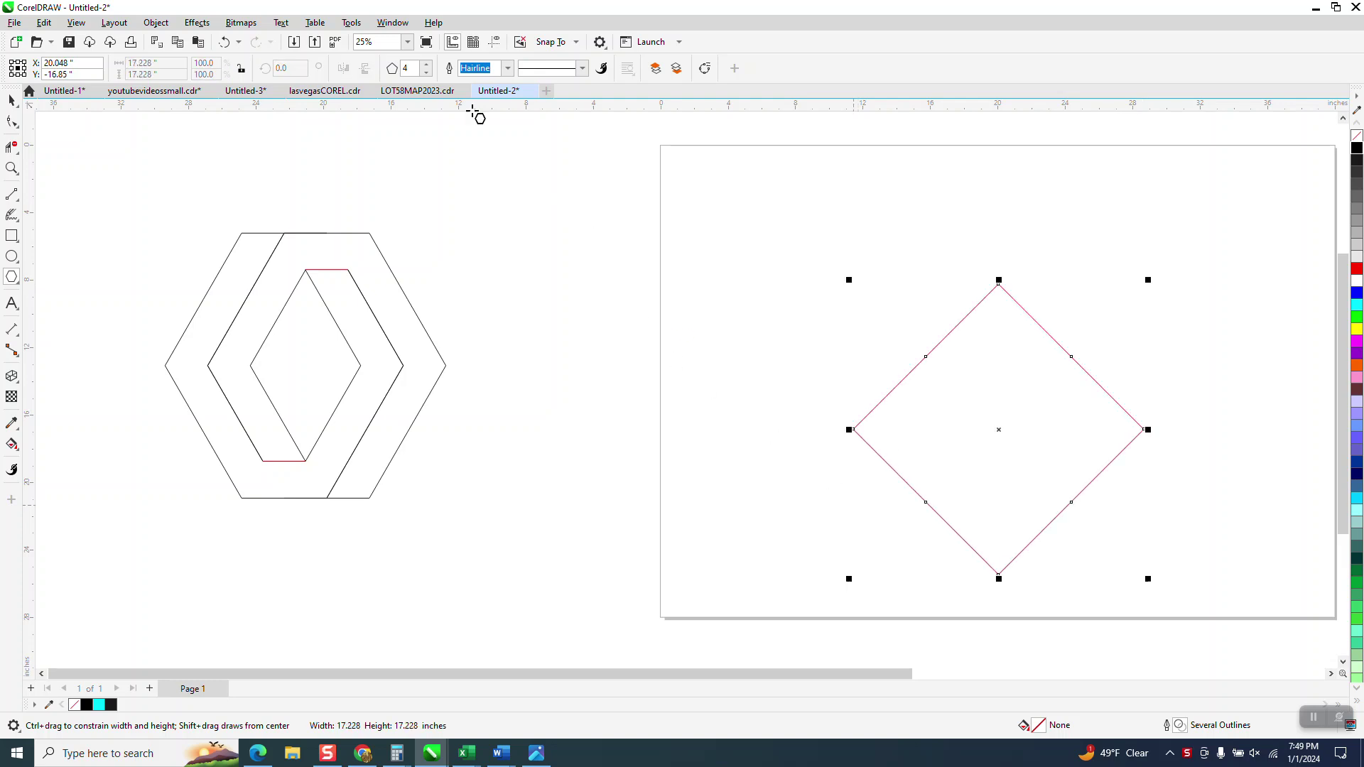
- Give the new polygon 6 sides, centre it on the page, and rotate it 30 degrees
click(428, 64)
click(428, 64)
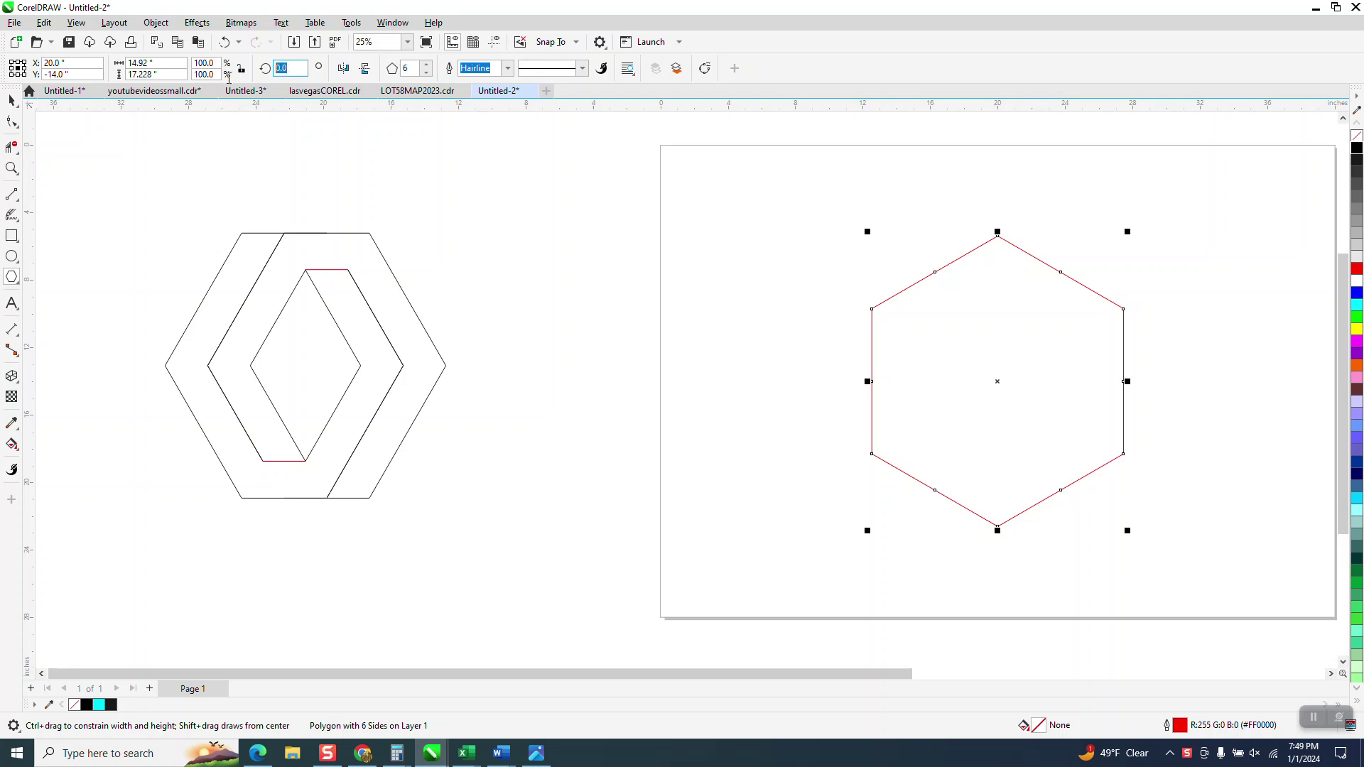
key(Return)
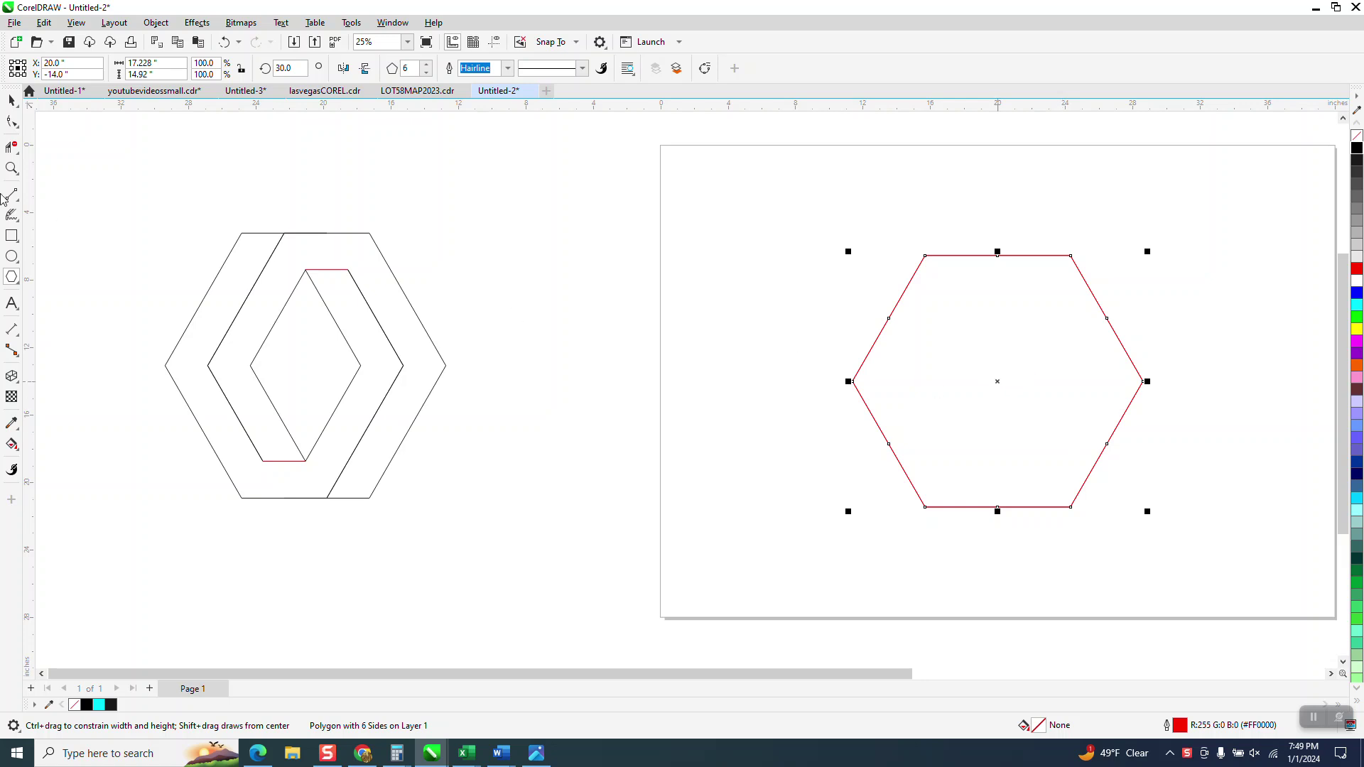
- Duplicate the hexagon about 2.2 inches to its left and Smart Fill the left band between the two with cyan
click(12, 100)
drag(1000, 382, 962, 386)
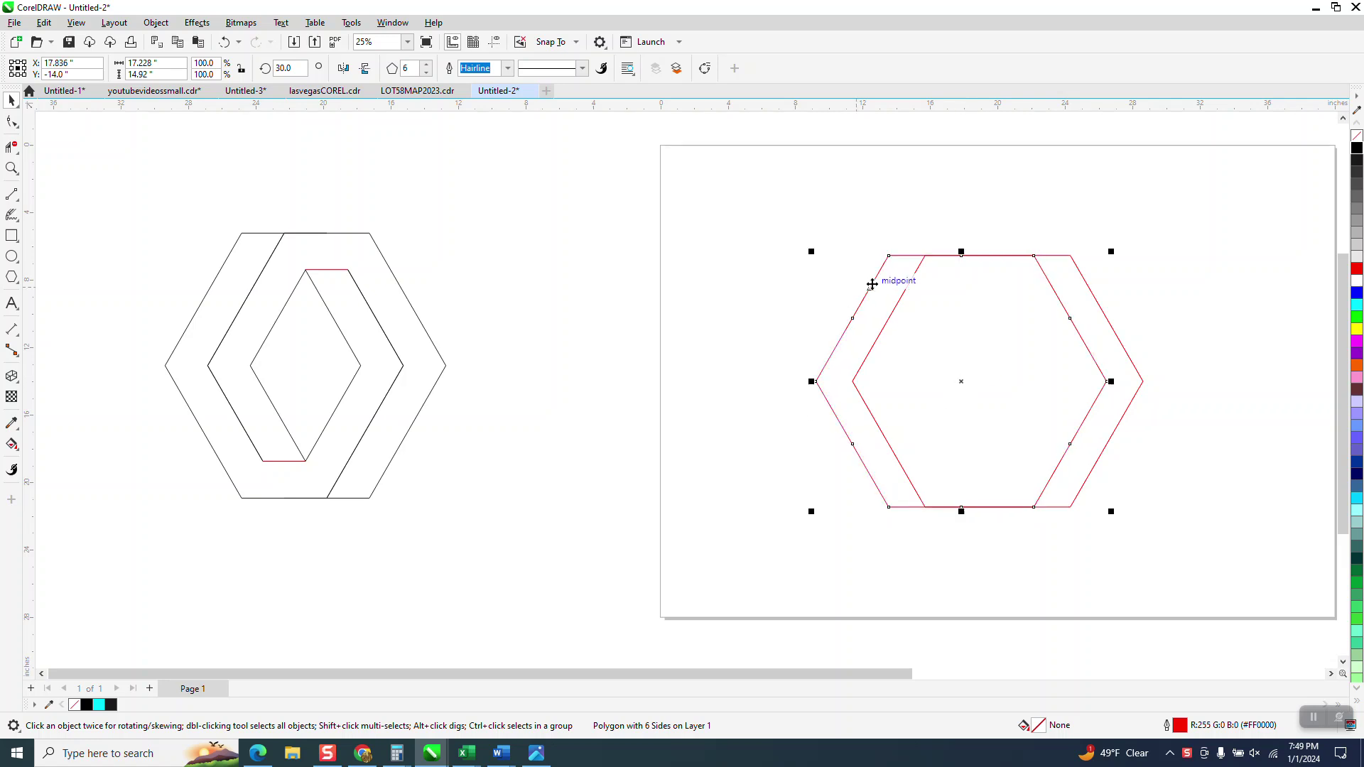
click(12, 445)
click(17, 453)
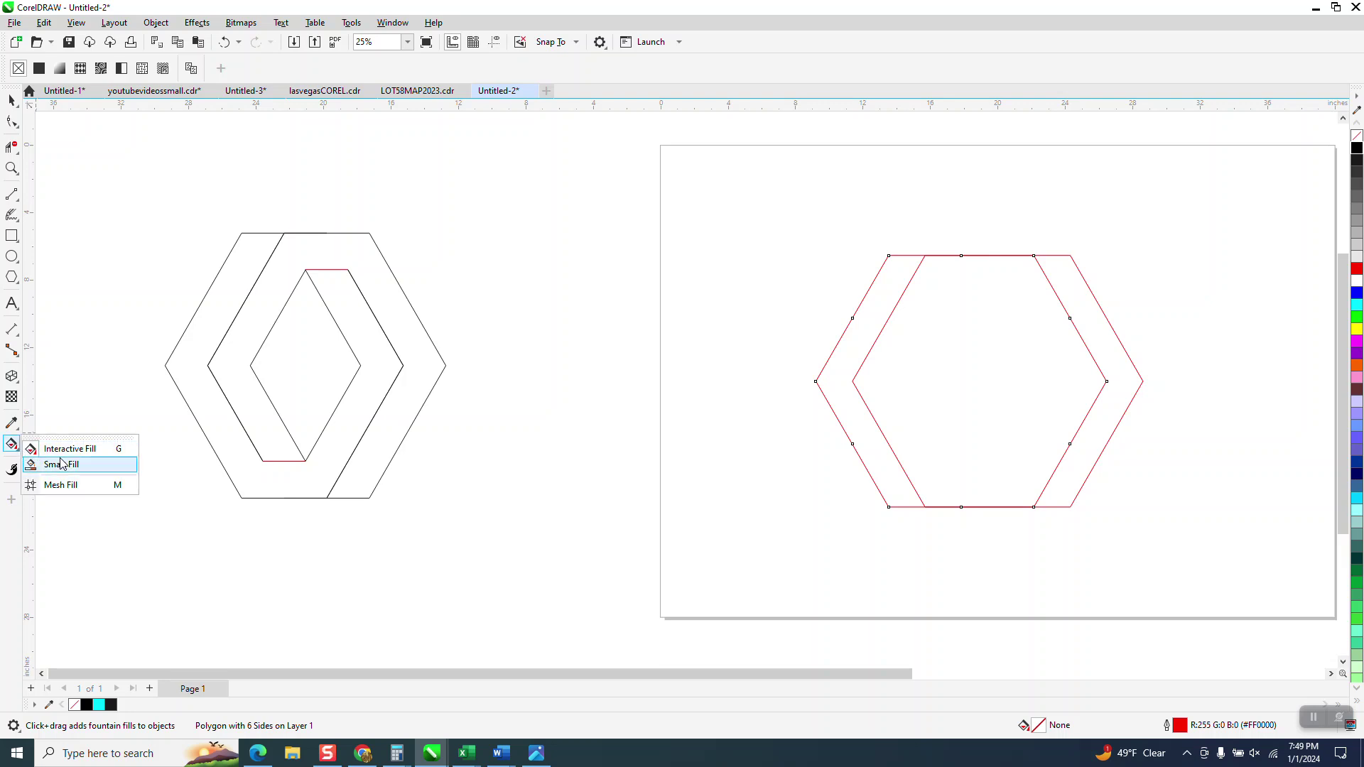
click(59, 460)
click(839, 390)
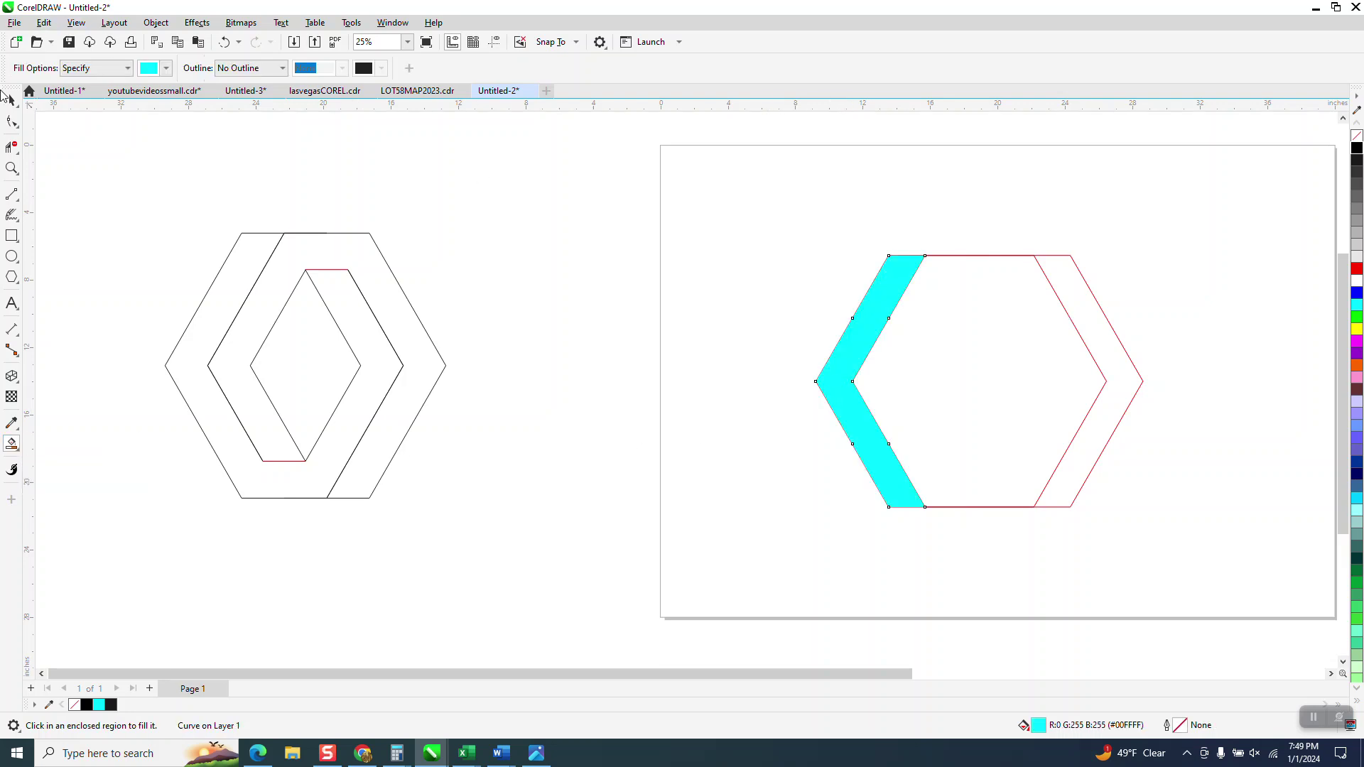
- Move the cyan chevron clear of the two red hexagons and delete both hexagons
click(11, 100)
drag(837, 374, 678, 383)
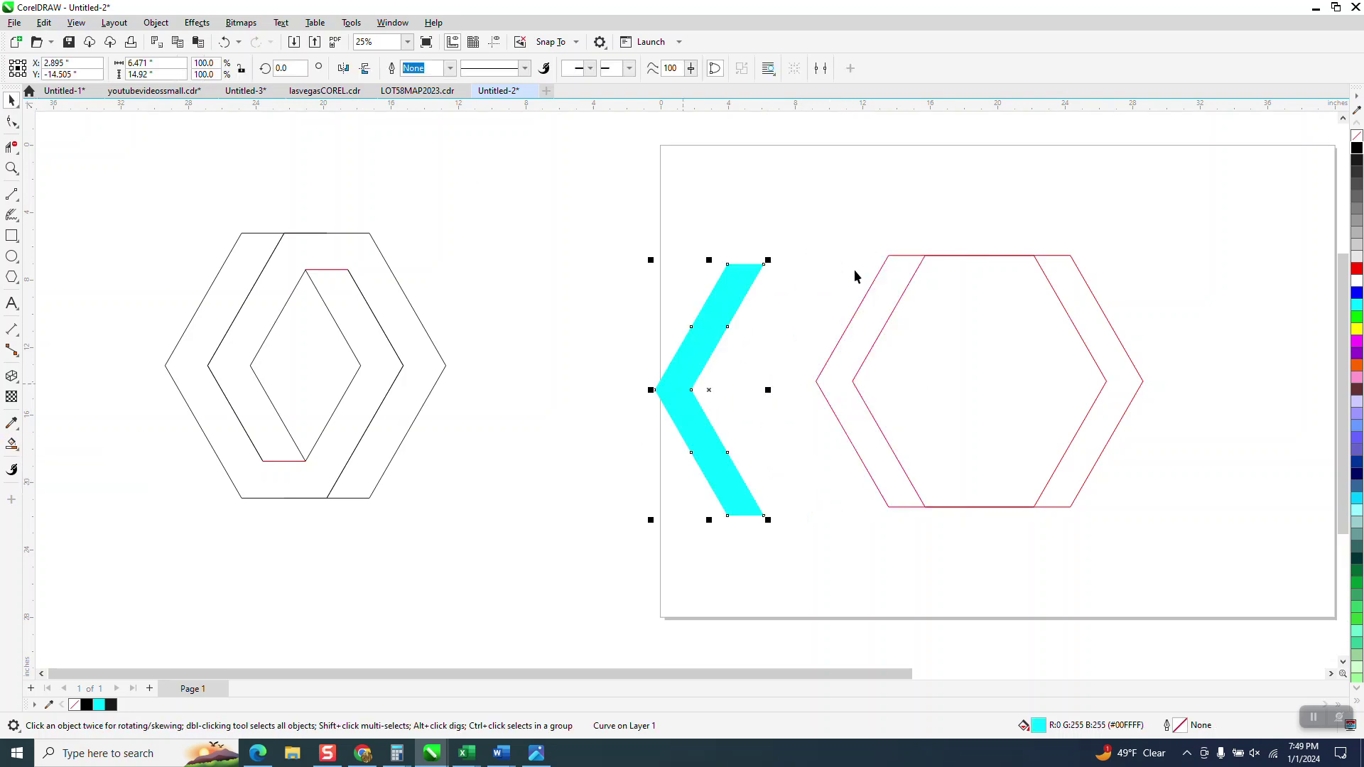
drag(1161, 520, 1178, 535)
key(Delete)
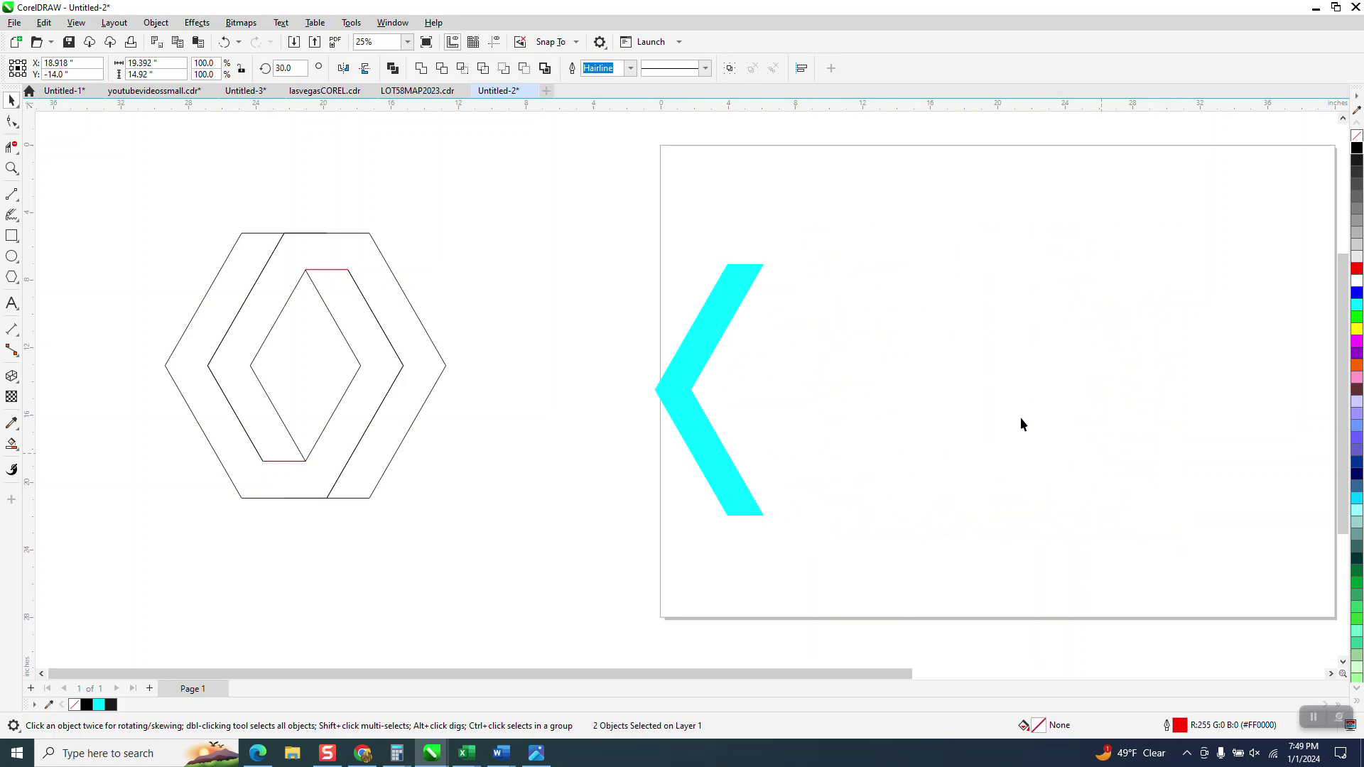
- Move the chevron to the middle of the page and replace its cyan fill with a black outline
drag(688, 399, 881, 396)
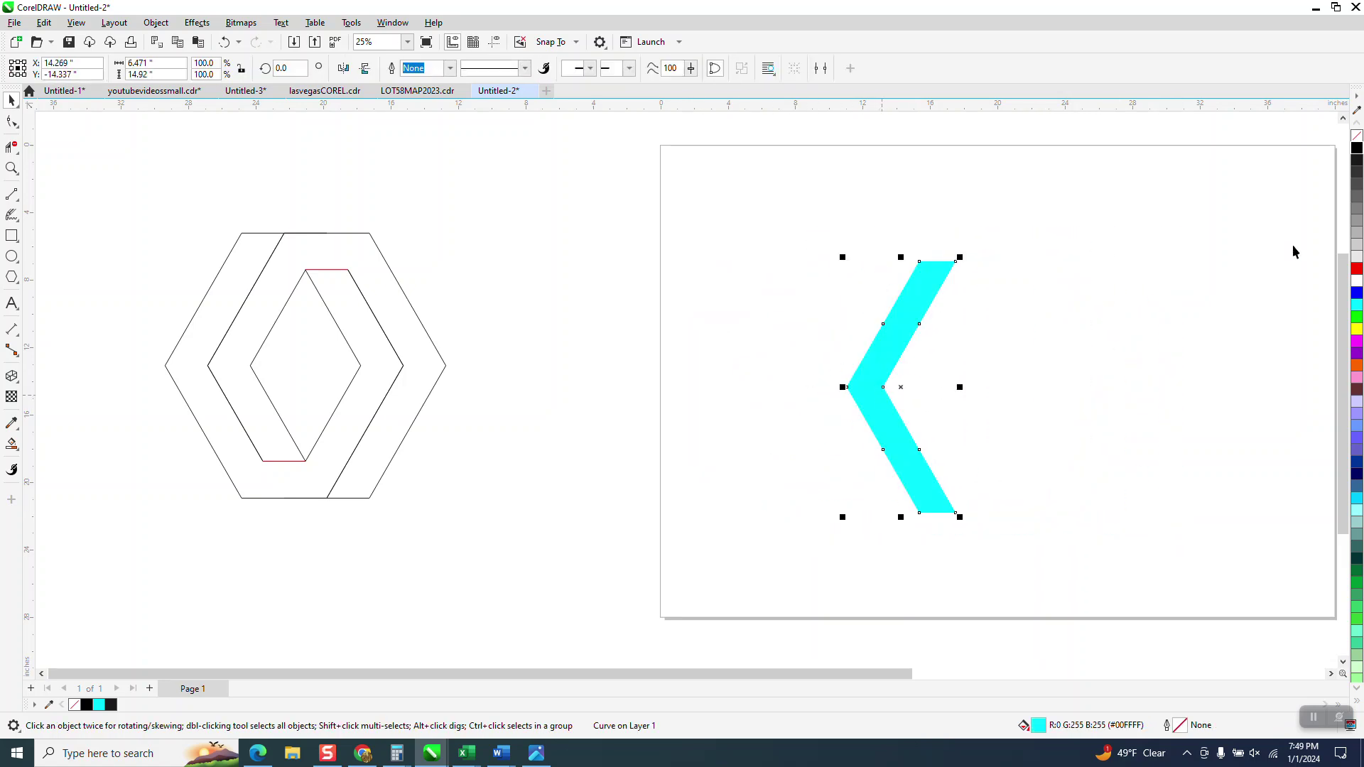
click(1357, 135)
right_click(1356, 148)
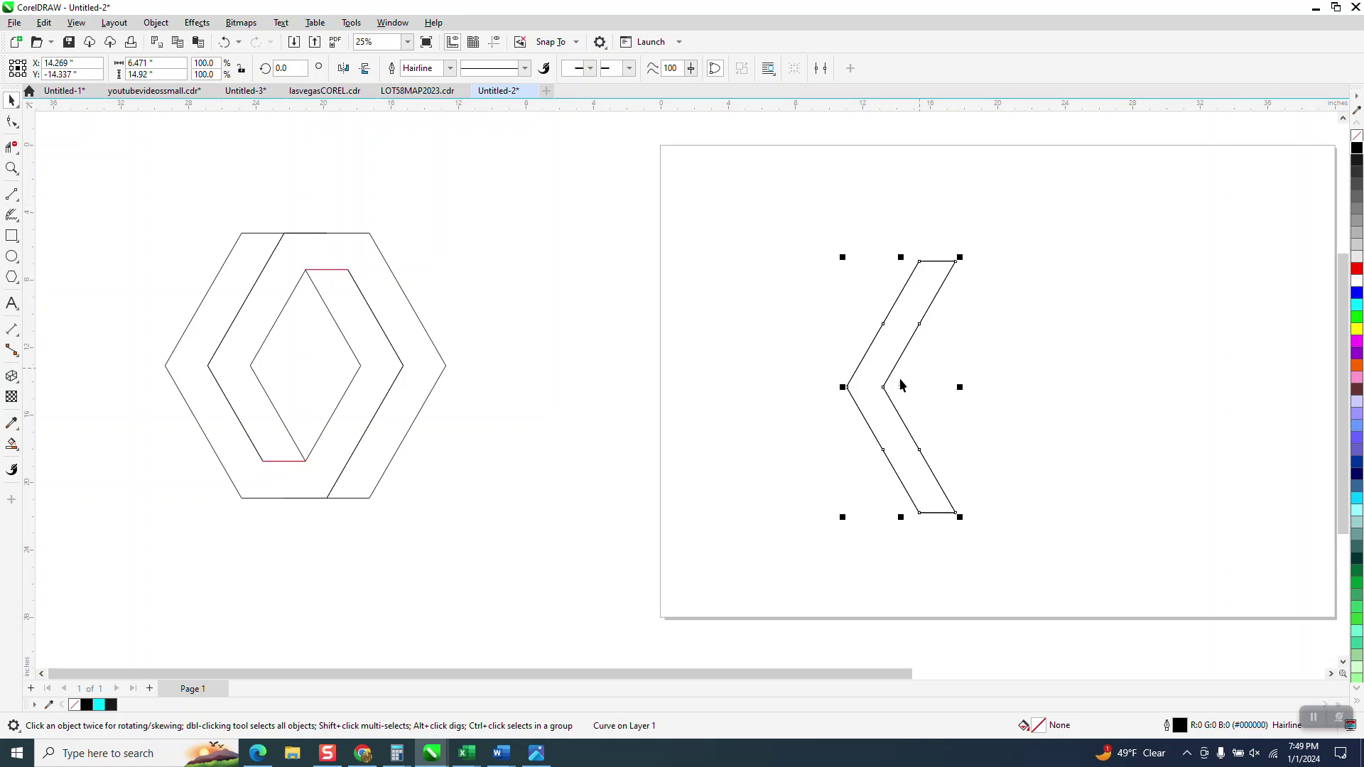
- Place a copy of the chevron snapped against its inner edge and group the two chevrons
click(855, 393)
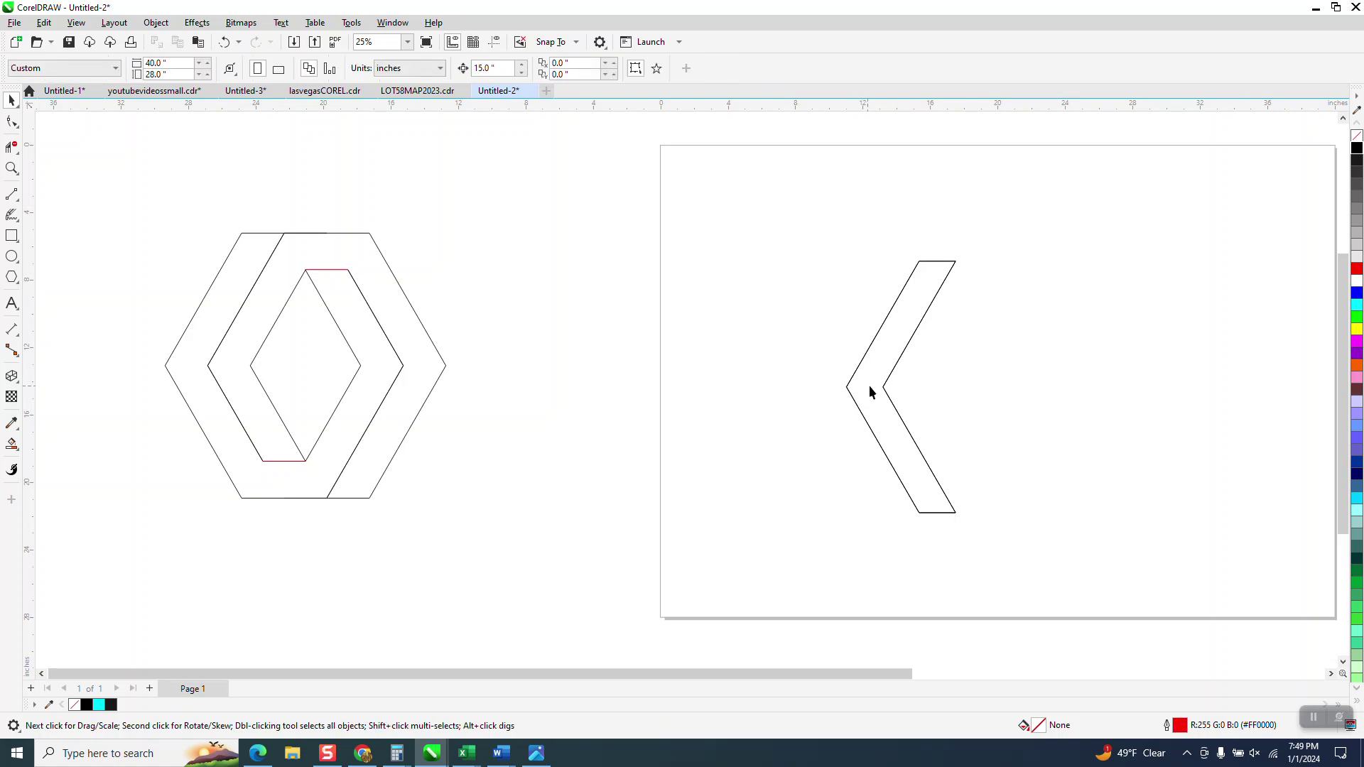
drag(849, 390, 883, 385)
click(729, 430)
scroll(817, 259, down, 1)
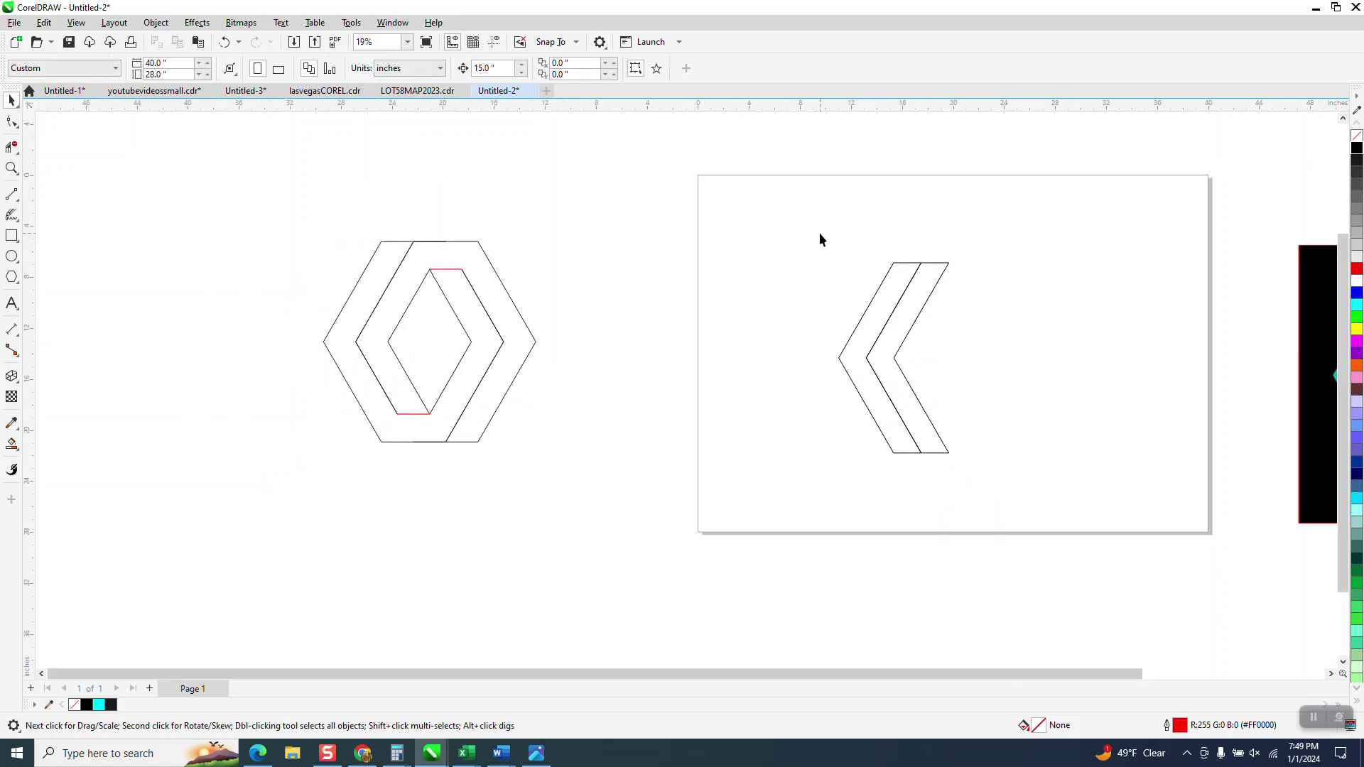
key(ctrl+g)
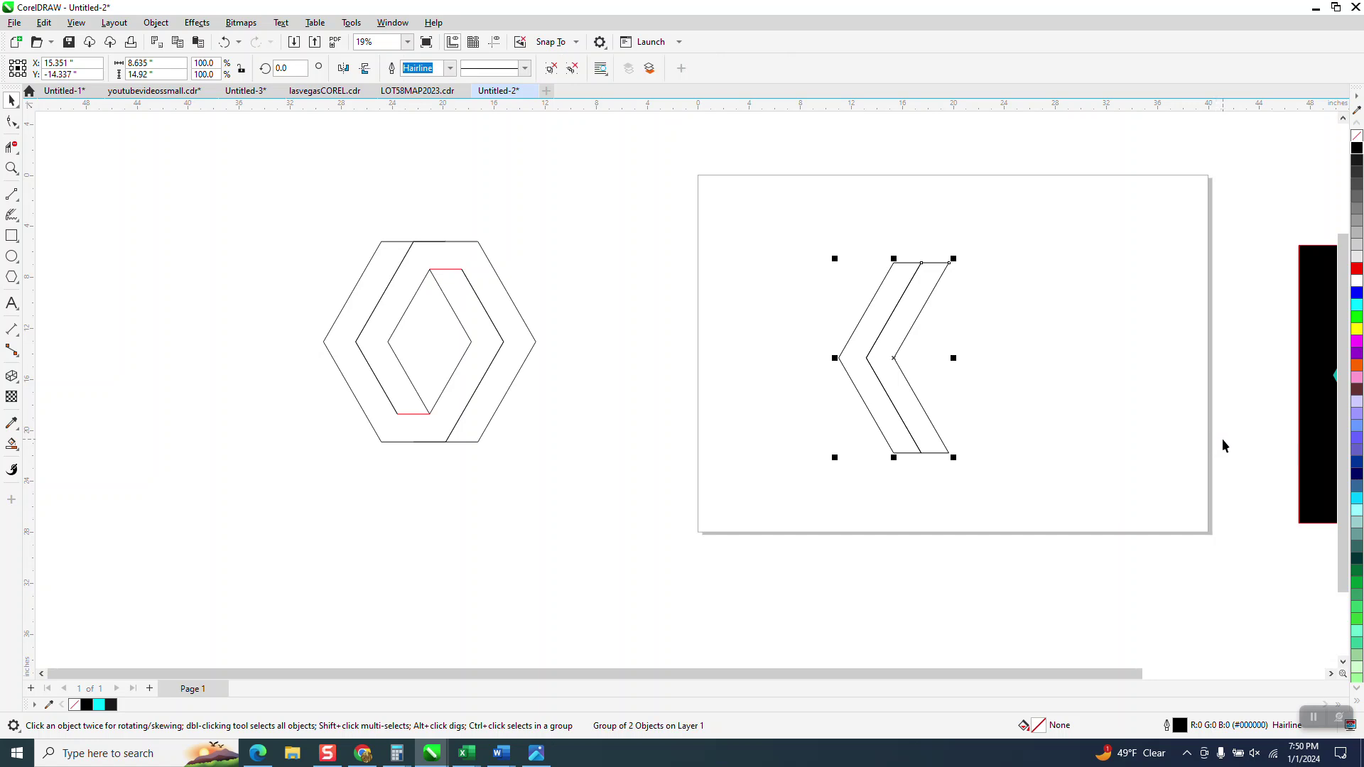
- Create a copy of the chevron group rotated 180 degrees and overlap it with the original to form a nested hexagon
click(343, 67)
drag(878, 272, 921, 262)
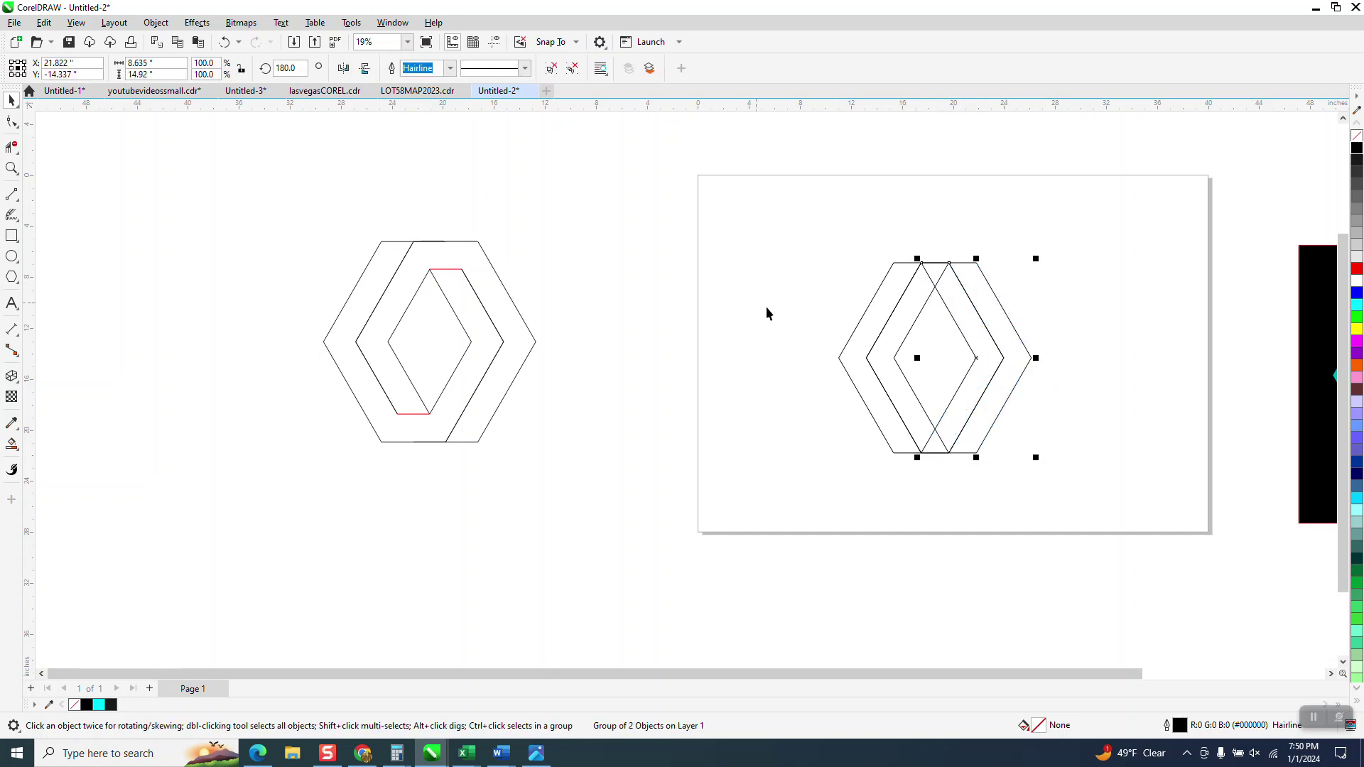
- Move the reference outline drawing next to the new nested hexagon for comparison
drag(312, 241, 553, 475)
key(ctrl+u)
drag(430, 344, 723, 369)
- Draw a horizontal line about 13.27 inches long, place it at the inner diamond's upper crossing, and copy it to the lower crossing
key(z)
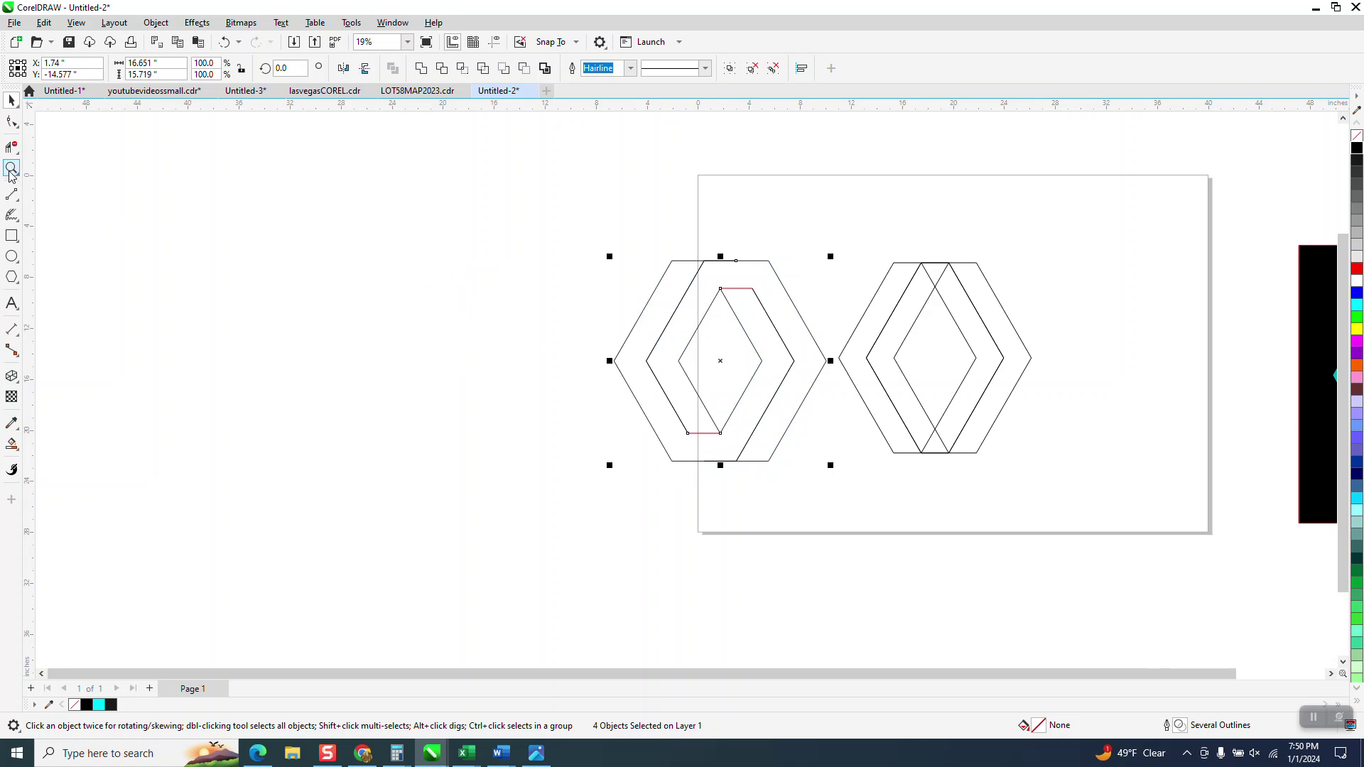
drag(645, 240, 1102, 493)
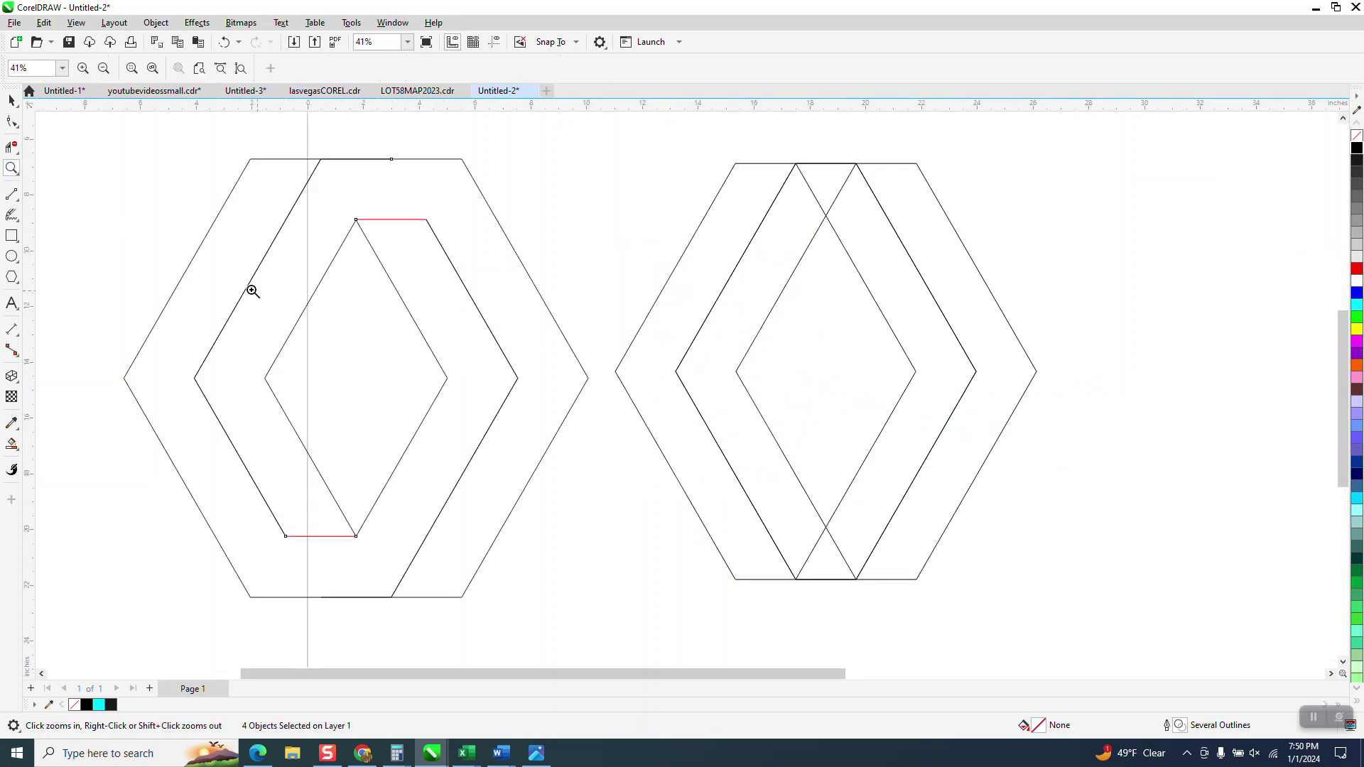
click(17, 201)
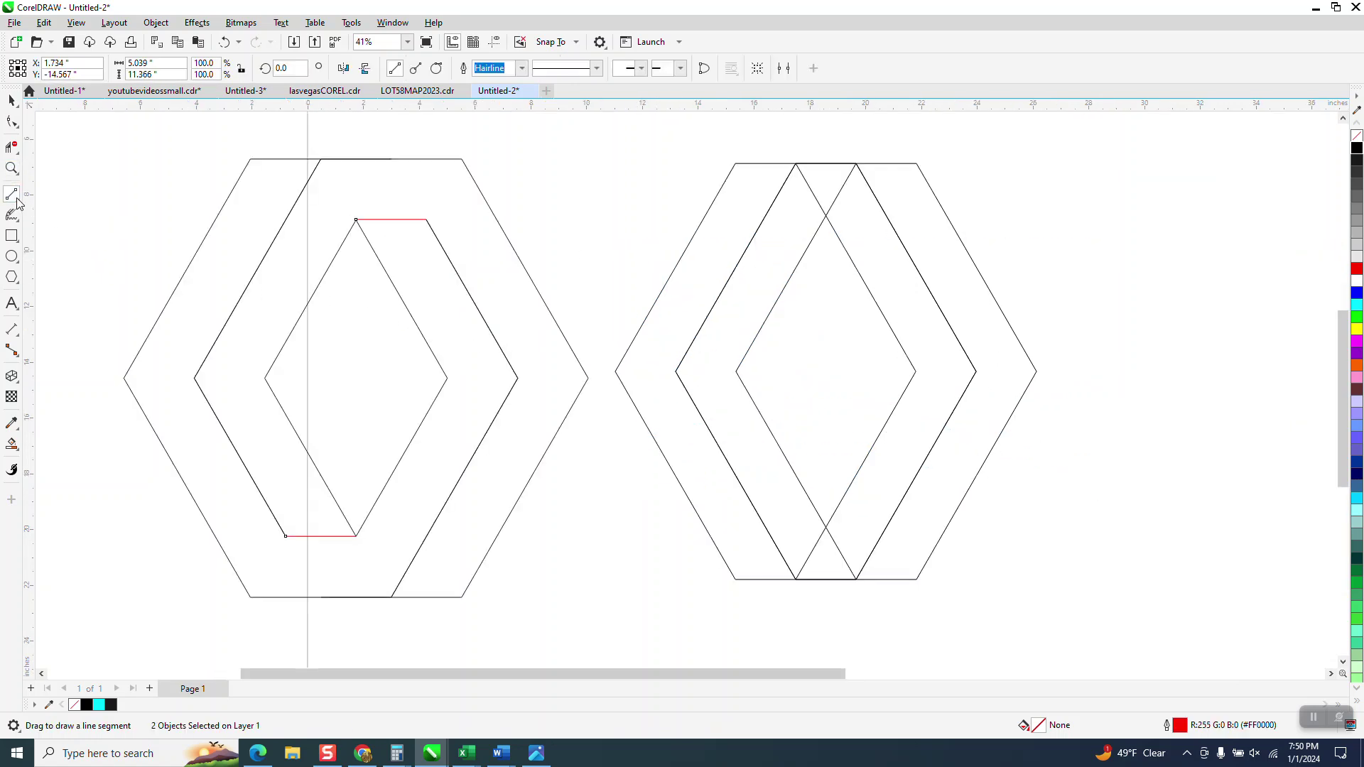
drag(632, 148, 1002, 148)
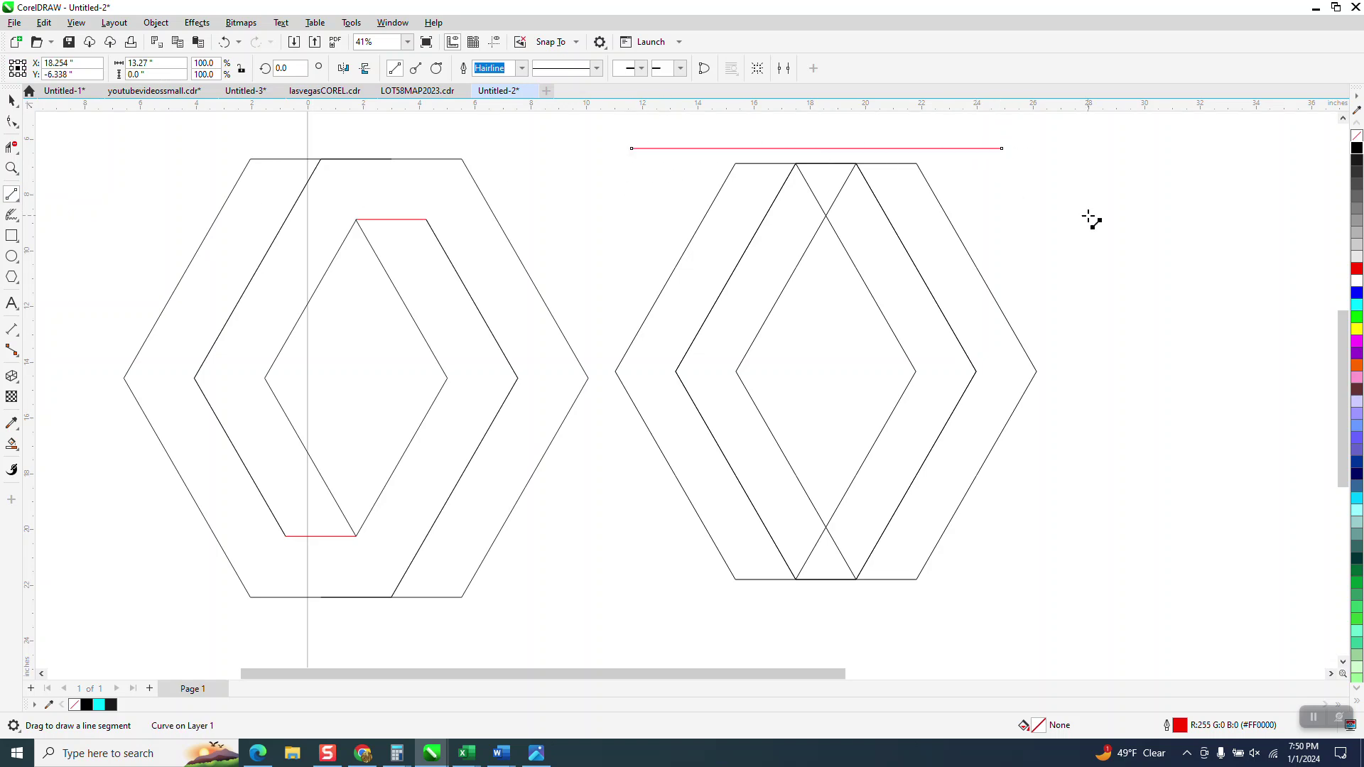
click(9, 99)
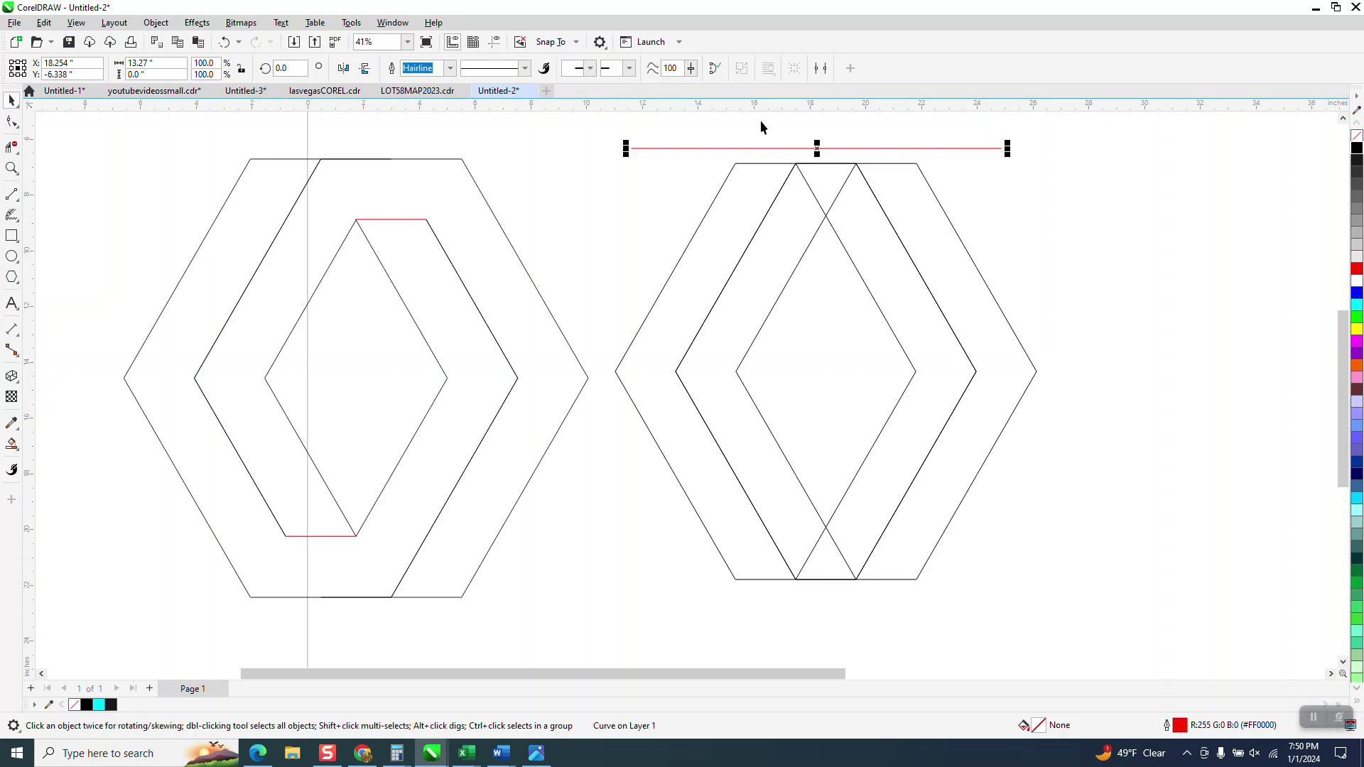
drag(822, 147, 822, 215)
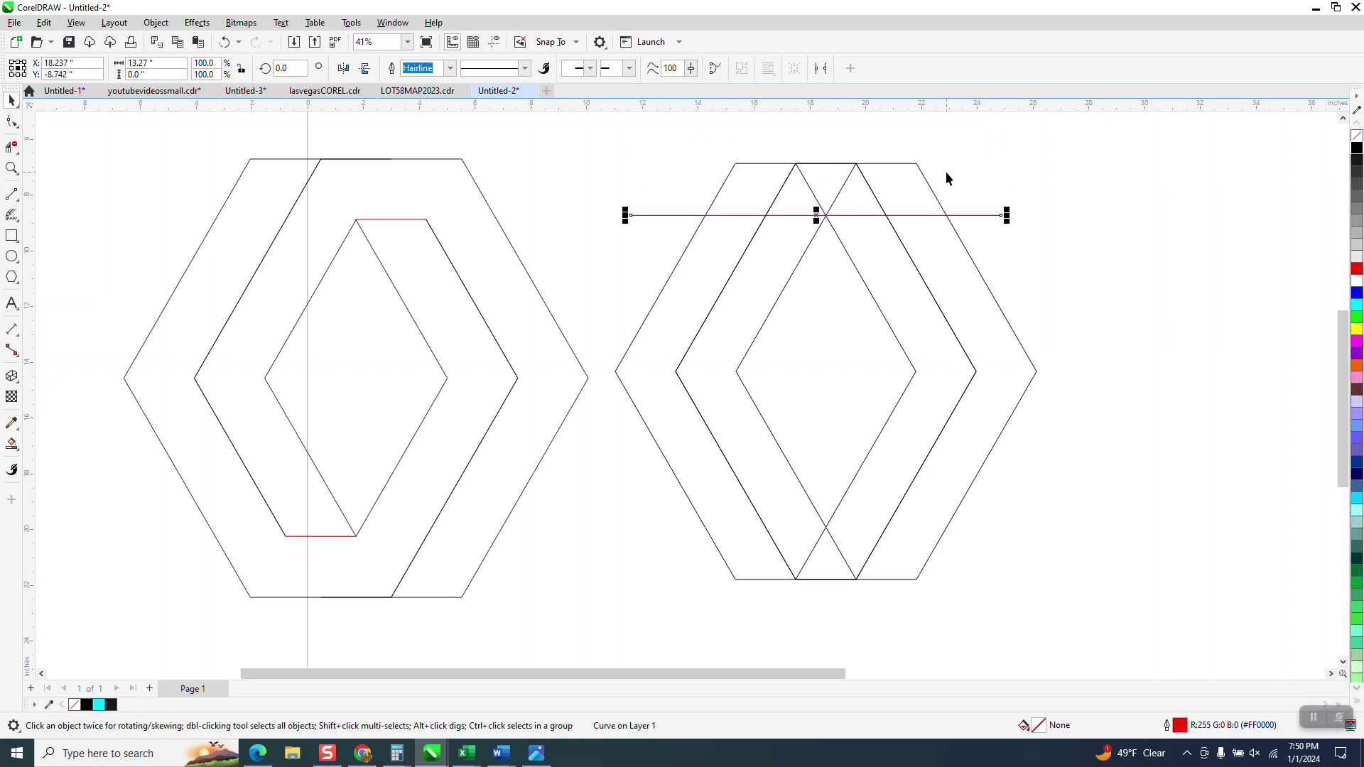
drag(822, 215, 827, 528)
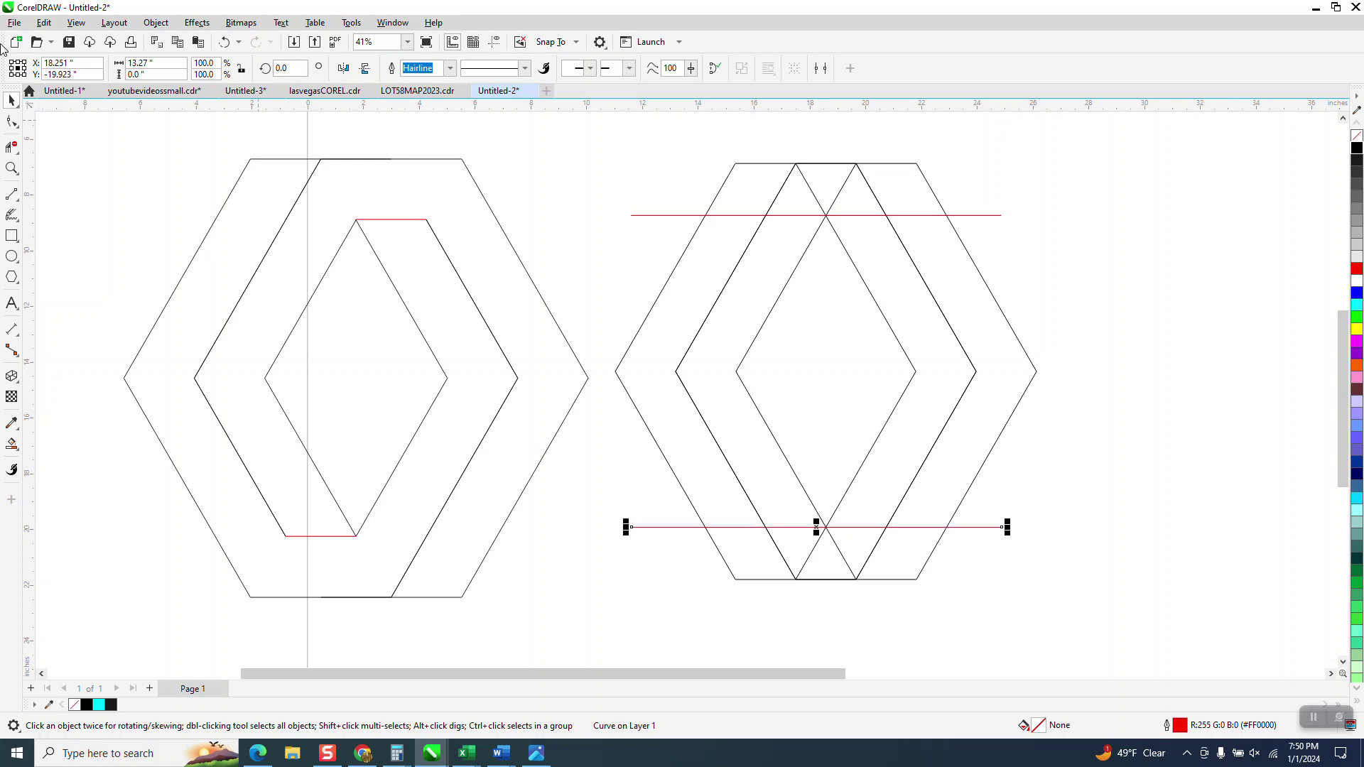
- Align the upper red line exactly with the point where the two inner chevron edges cross
click(12, 169)
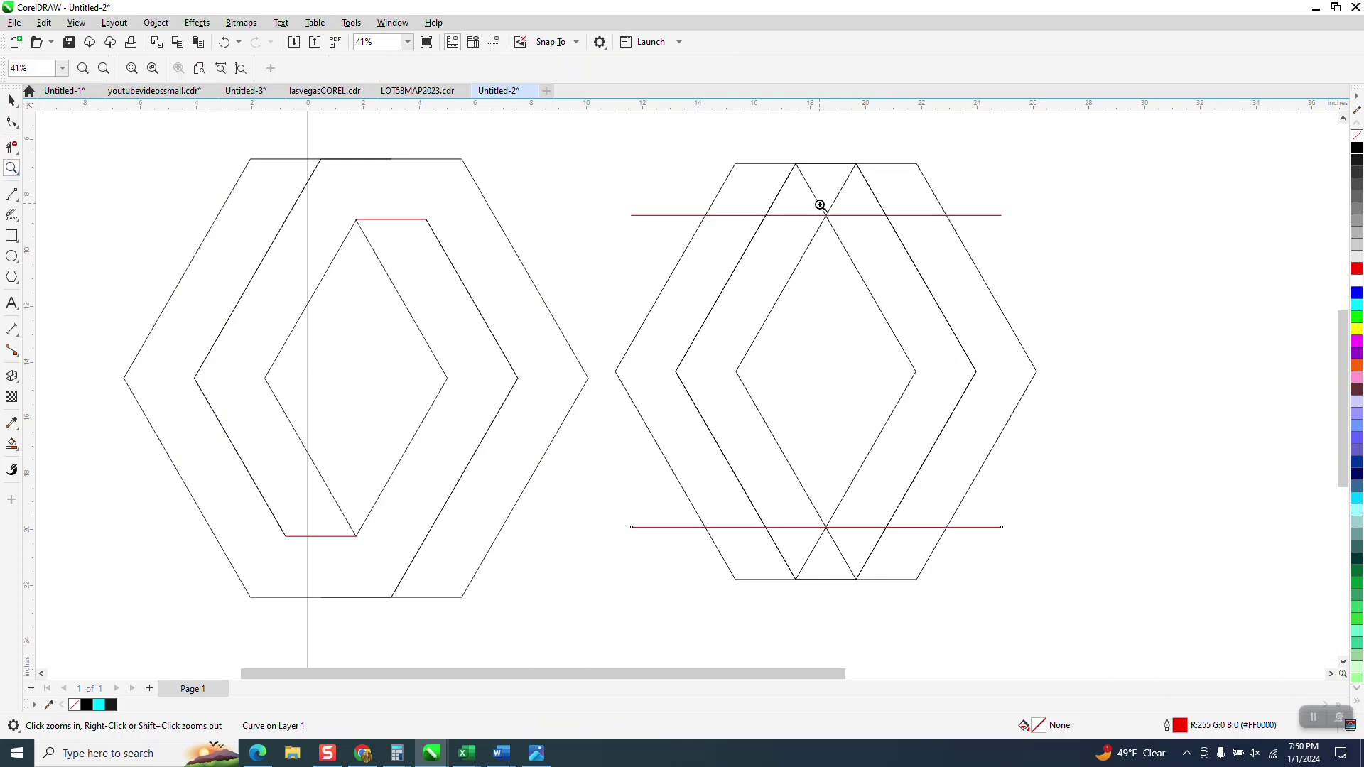
drag(820, 205, 837, 236)
drag(675, 229, 899, 351)
click(13, 100)
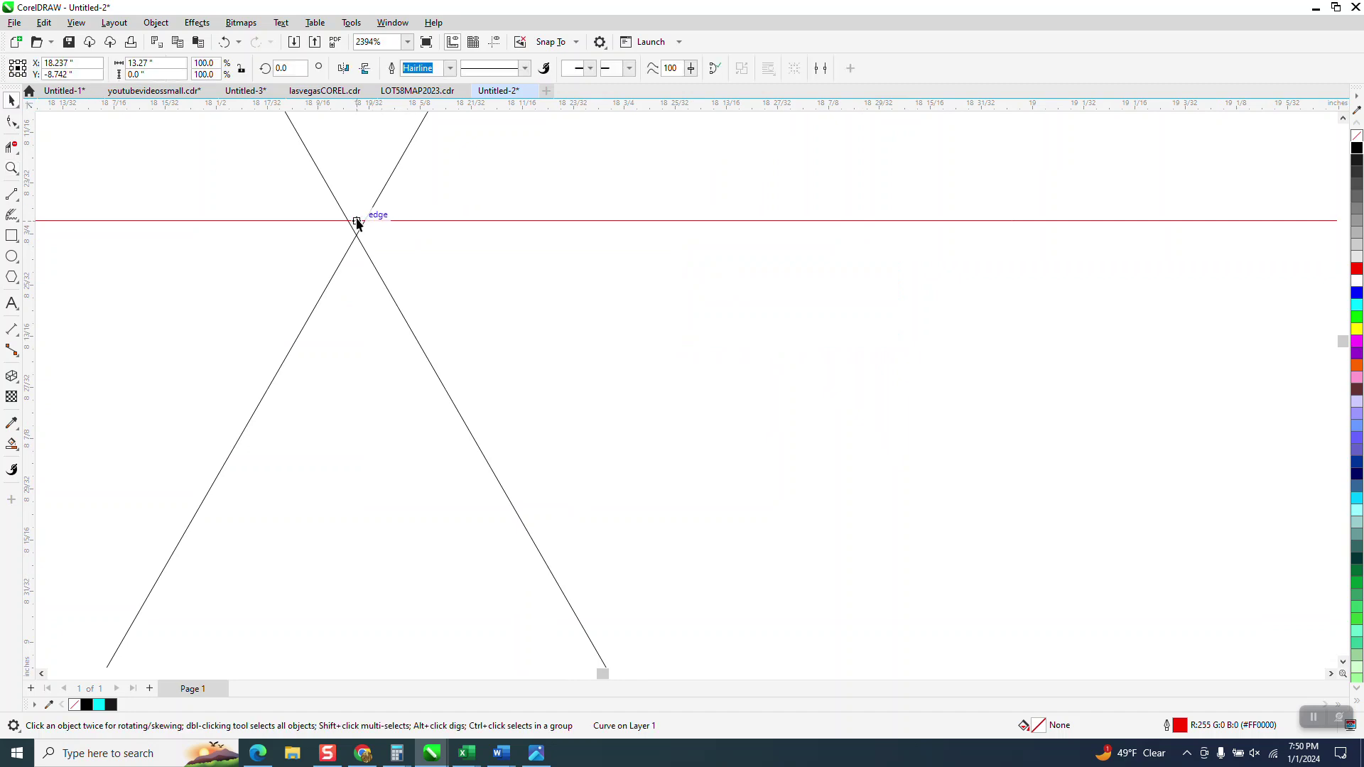
drag(356, 221, 361, 243)
scroll(505, 228, down, 8)
scroll(516, 280, down, 3)
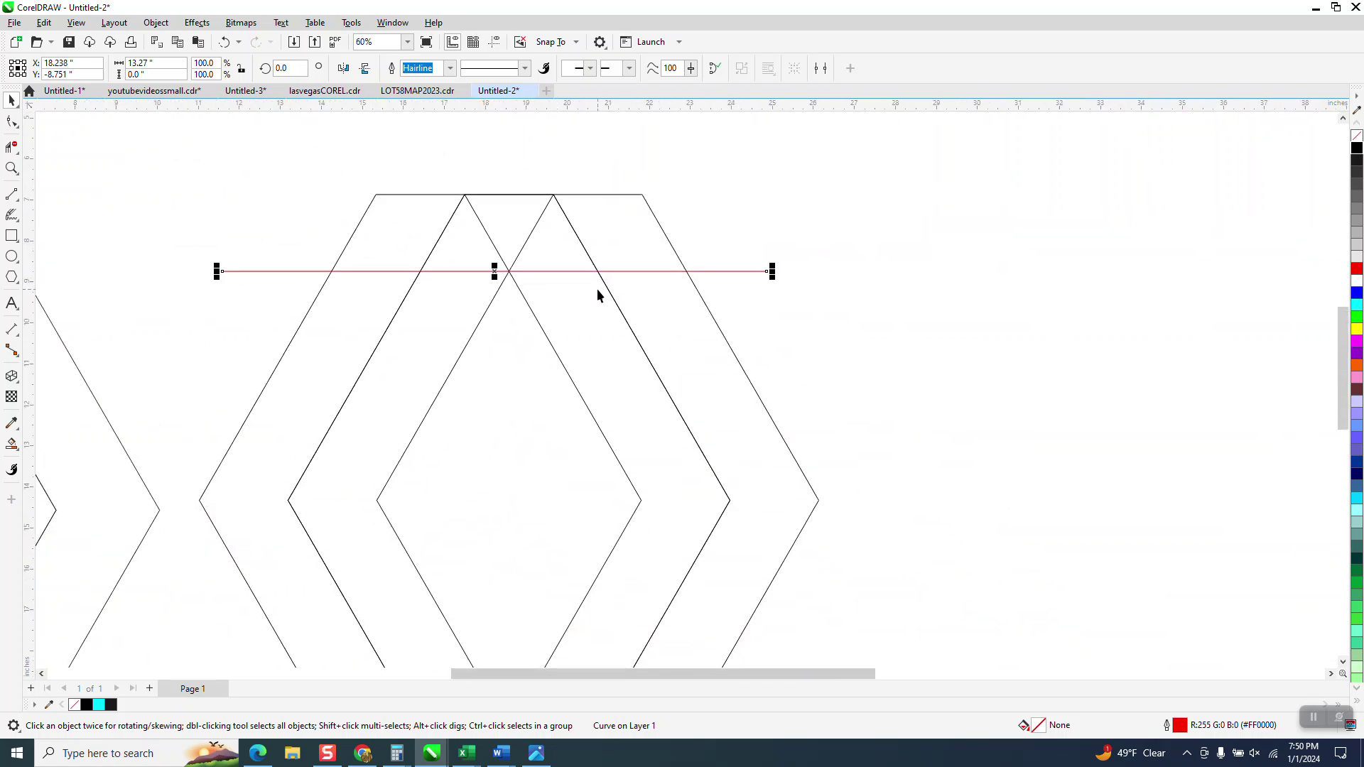
- Trim the ends of the upper red line outside the hexagon with Virtual Segment Delete
click(11, 147)
click(398, 279)
click(674, 278)
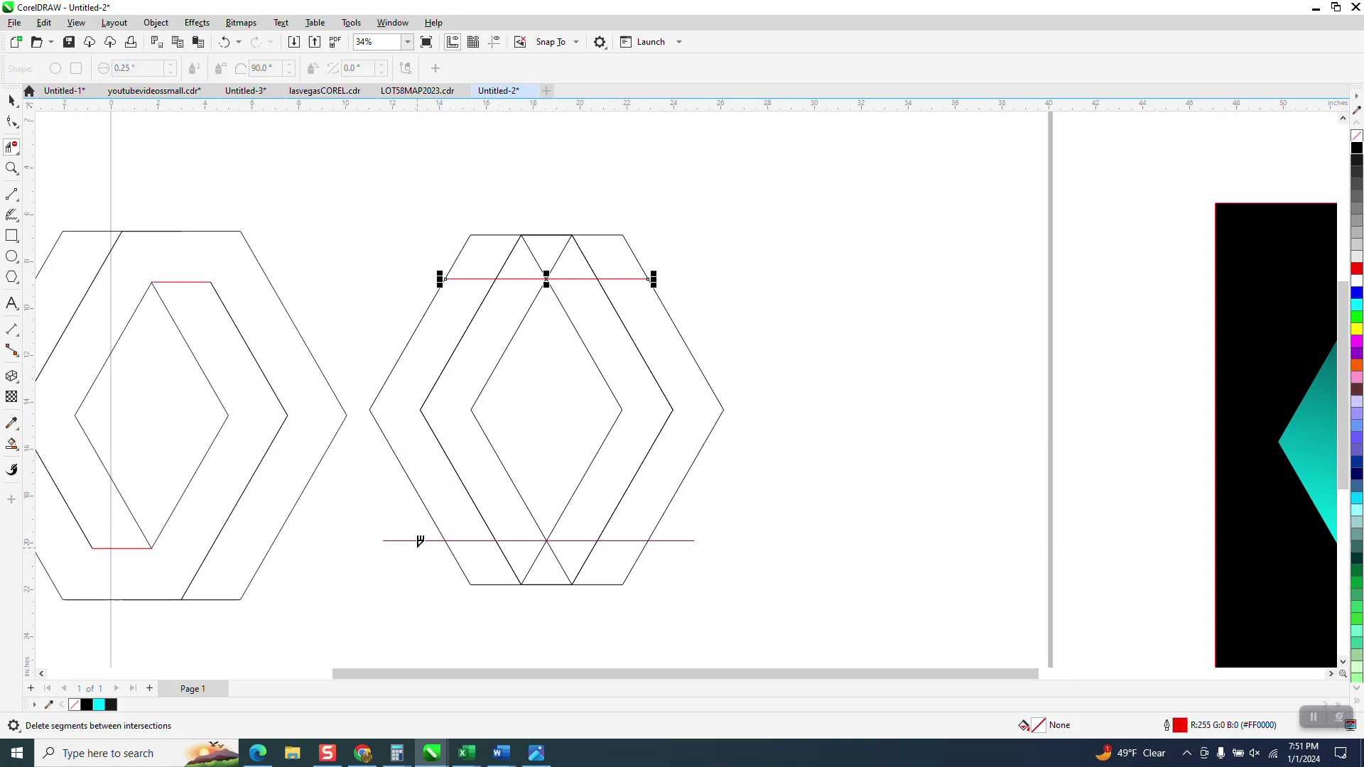
- Trim the lower red line to the short piece left of the diamond's bottom tip and delete the crossing segments below it
click(420, 541)
scroll(423, 540, down, 1)
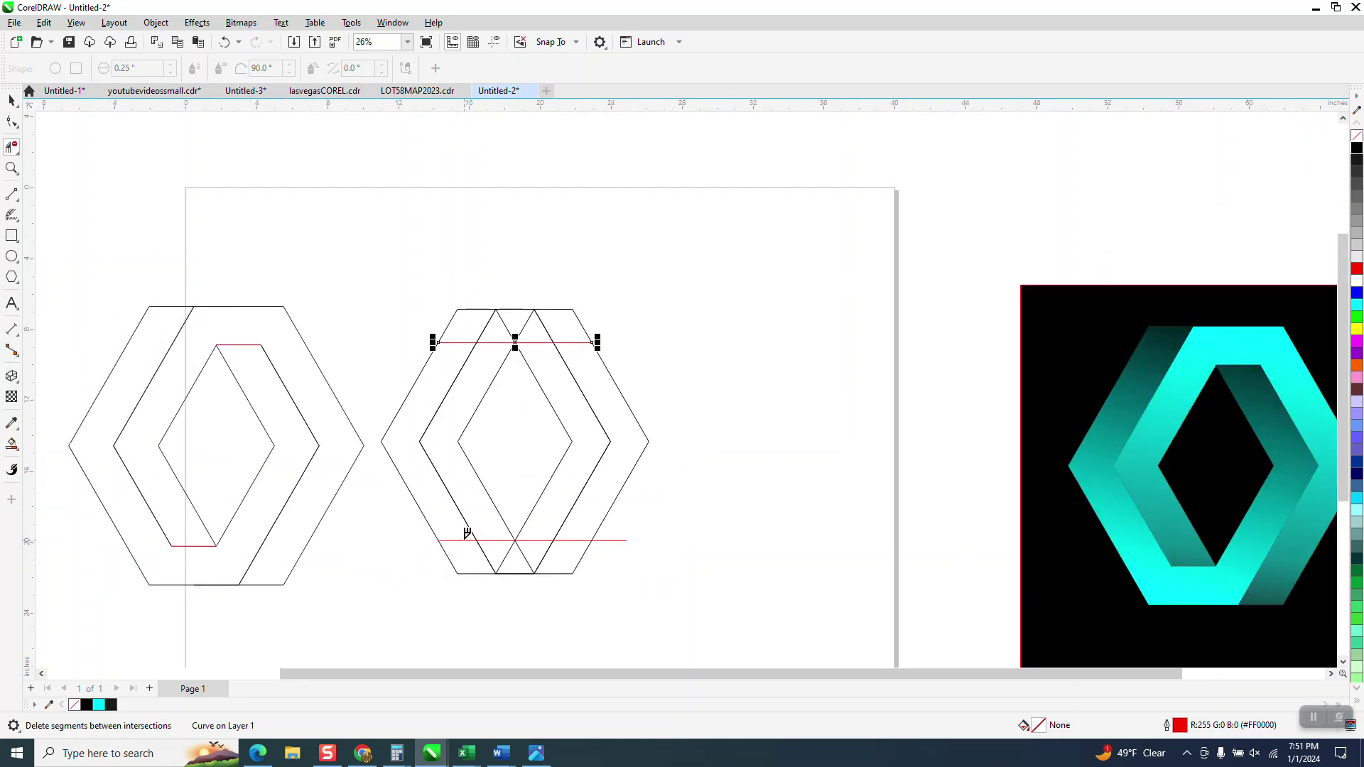
click(463, 542)
drag(472, 551, 534, 559)
click(540, 541)
click(600, 540)
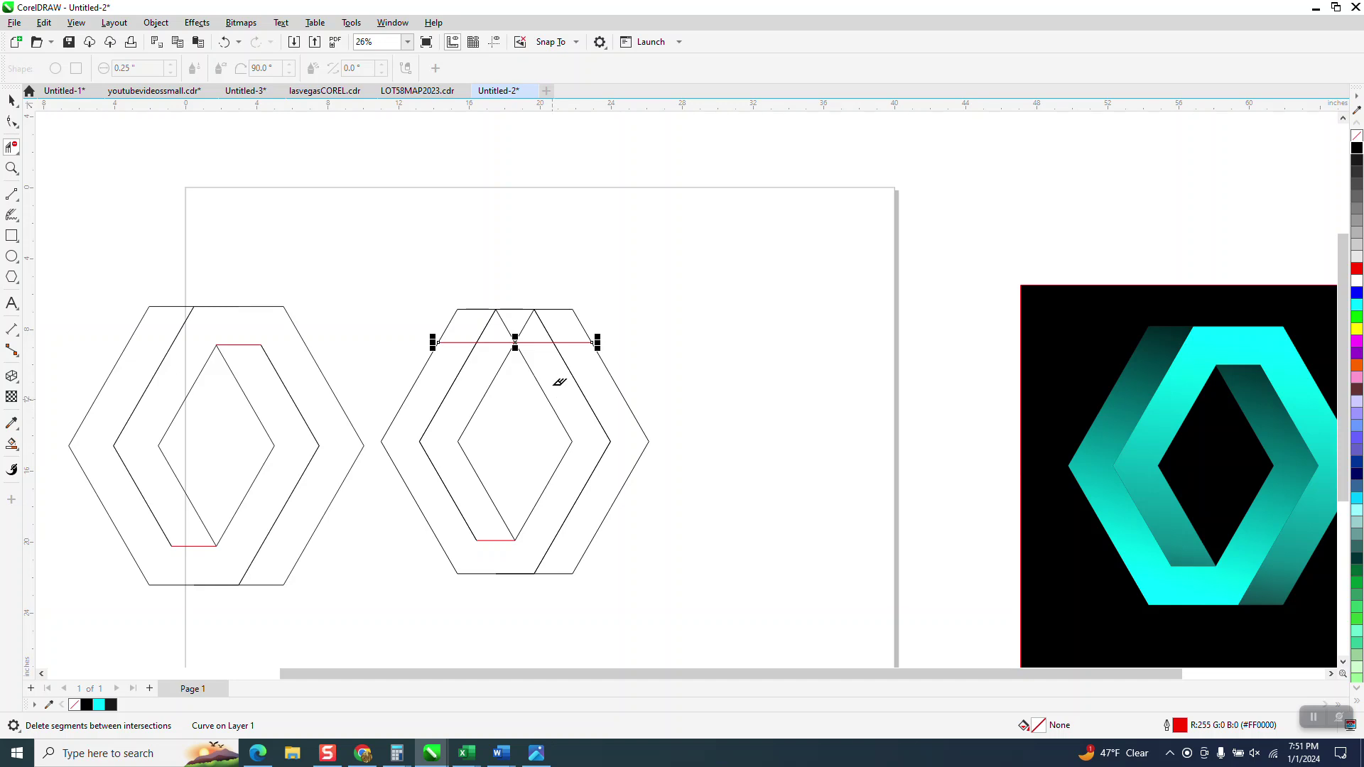
- Trim the upper red line to the short piece right of the diamond's top tip and delete the crossing segments above it
drag(555, 325, 504, 331)
click(500, 342)
click(468, 342)
click(584, 342)
scroll(640, 351, down, 1)
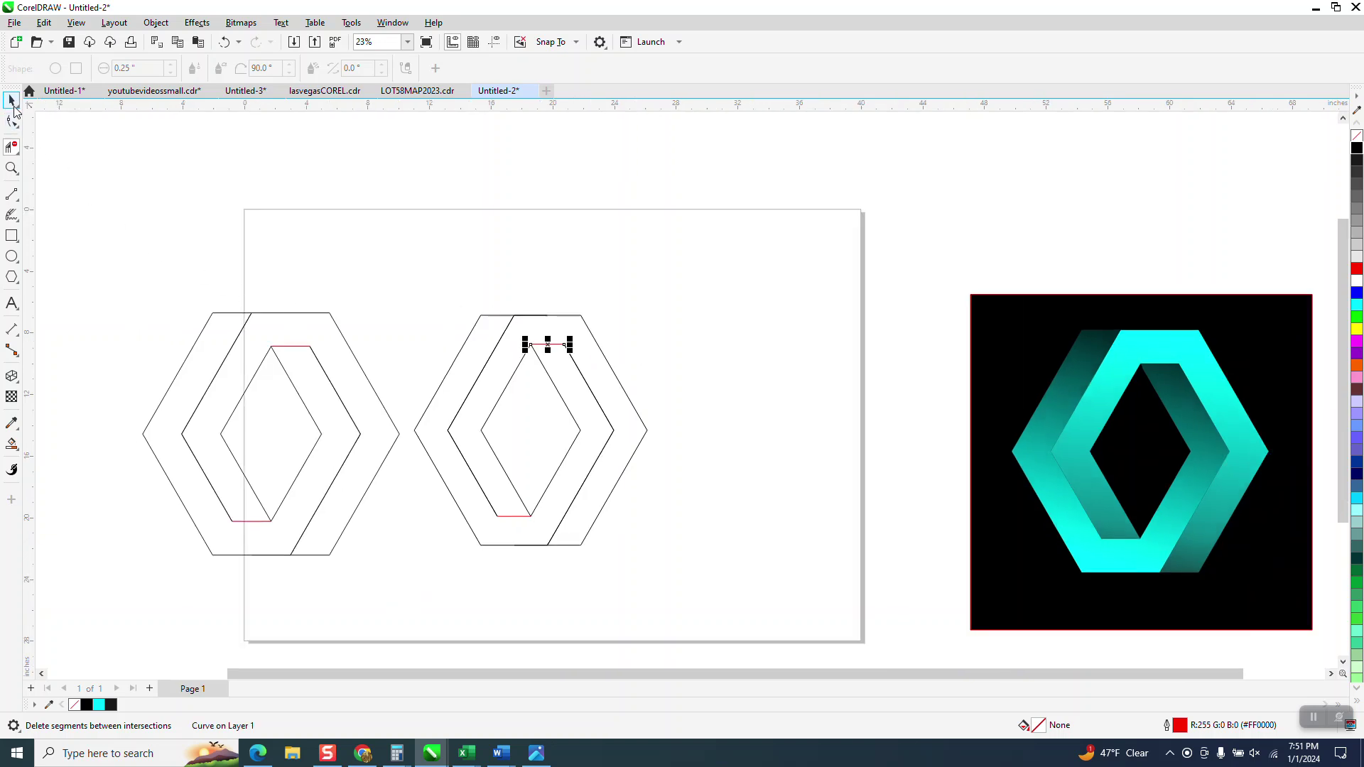
- Smart Fill the two interlocking bands of the trimmed hexagon with cyan and no outline
key(space)
drag(419, 289, 518, 535)
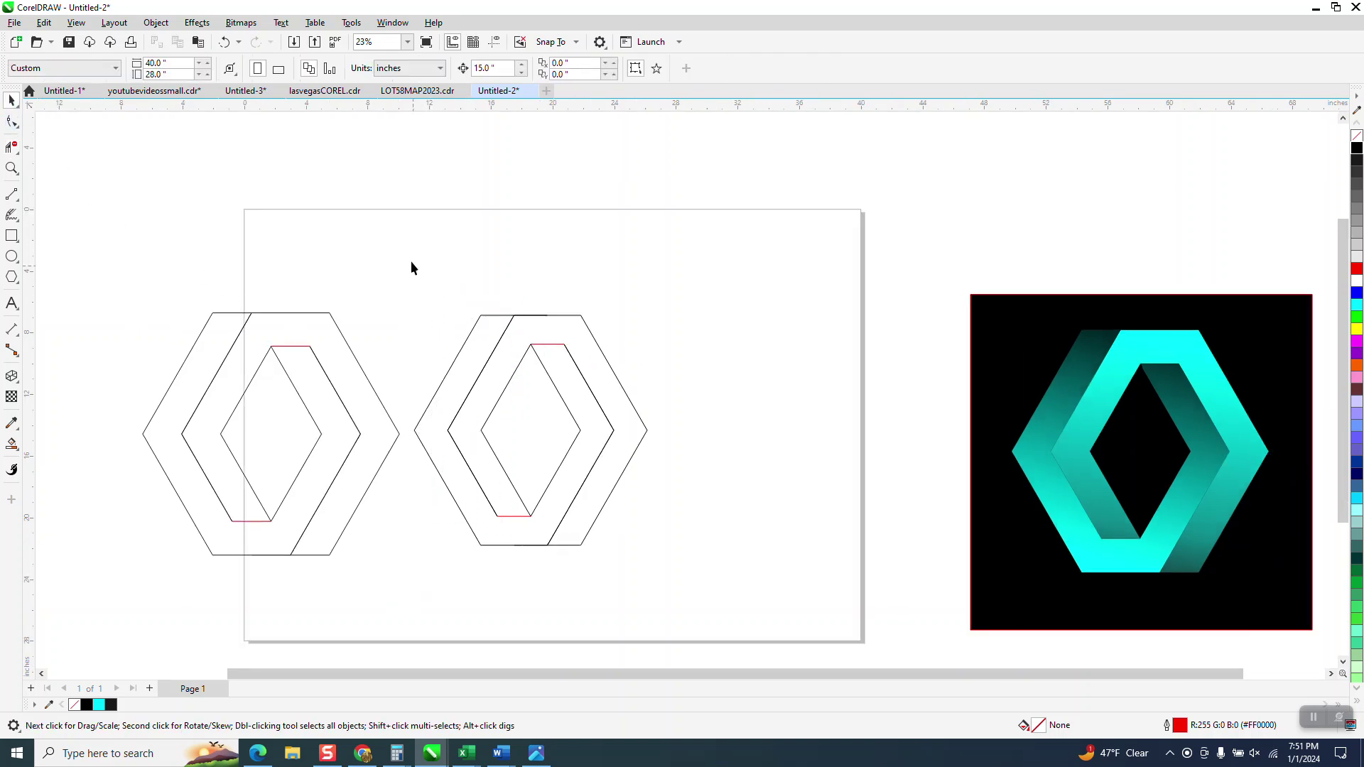
drag(658, 625, 660, 625)
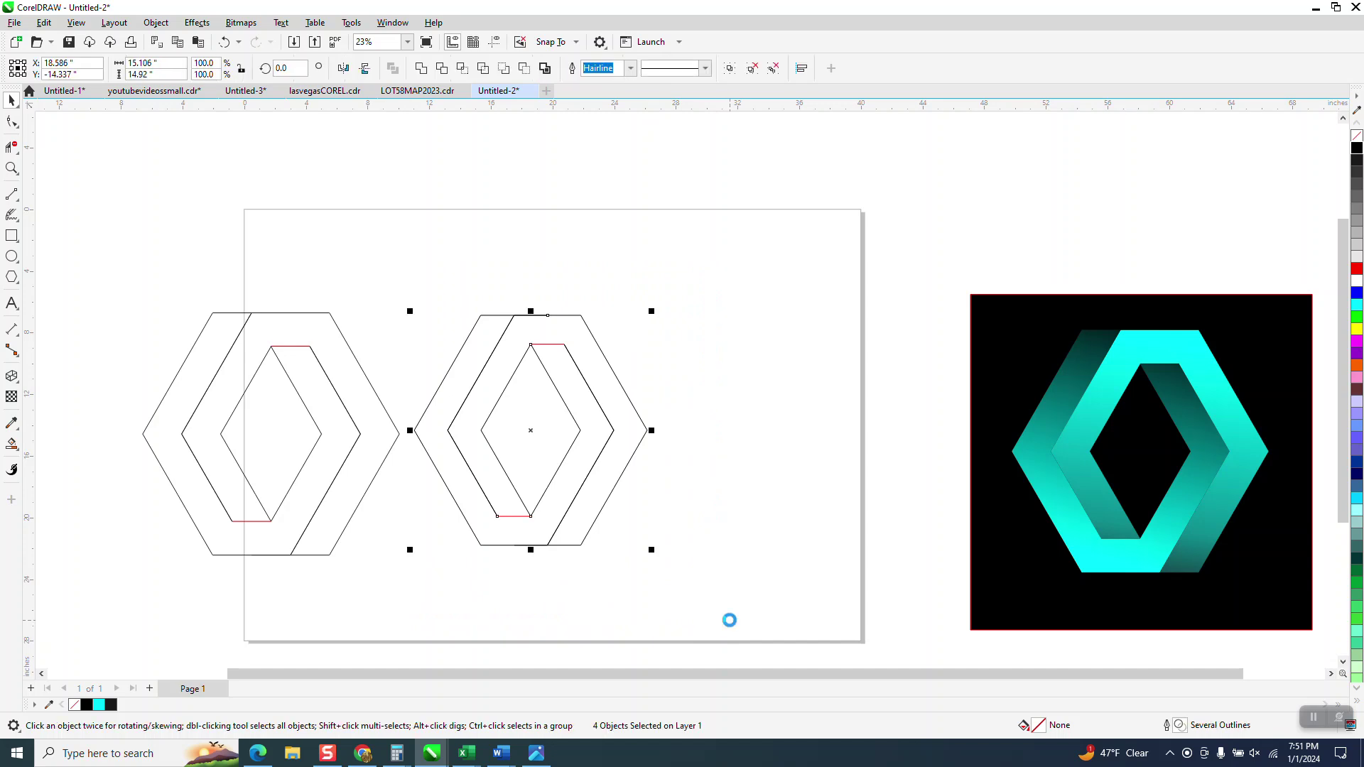
click(11, 445)
click(453, 476)
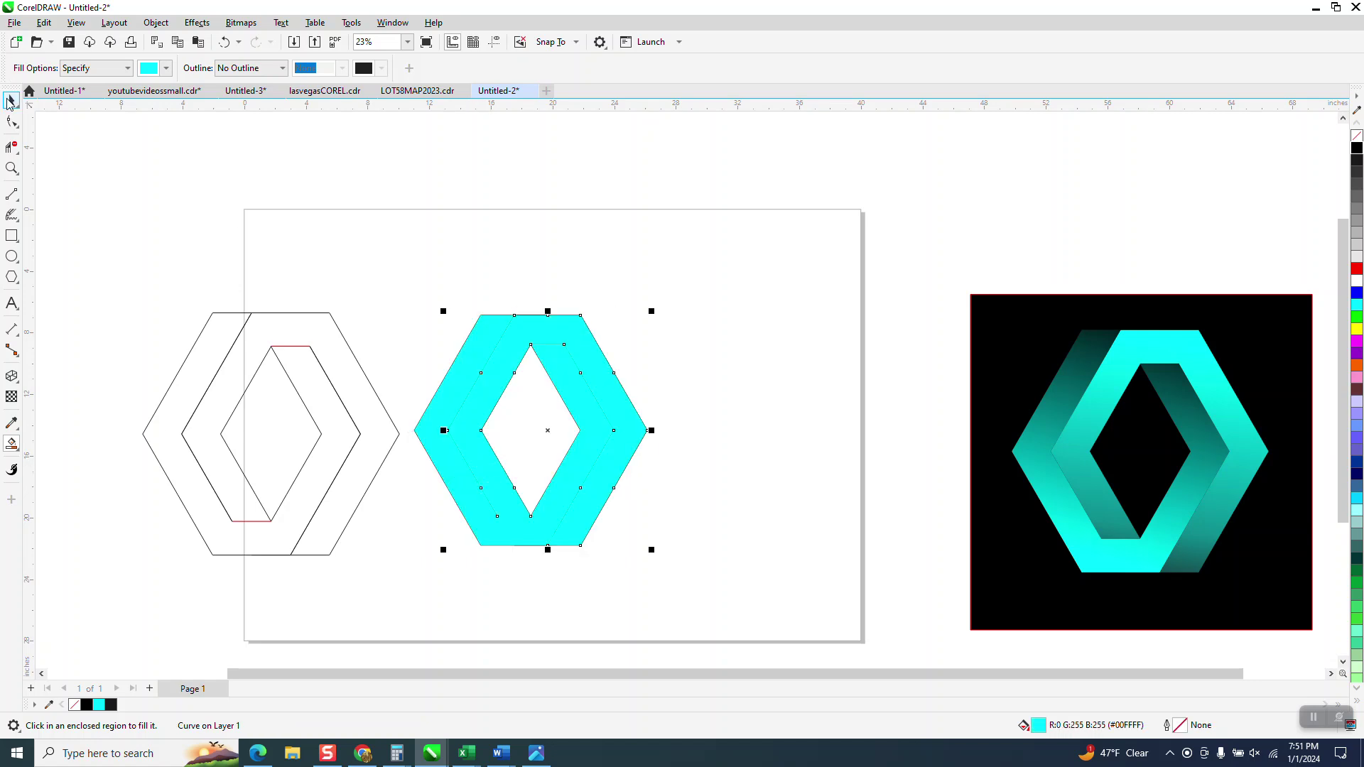
- Shift the right-hand cyan band 15 inches aside, move the leftover outlines up off the page, and fit the band back in place
click(12, 100)
key(Right)
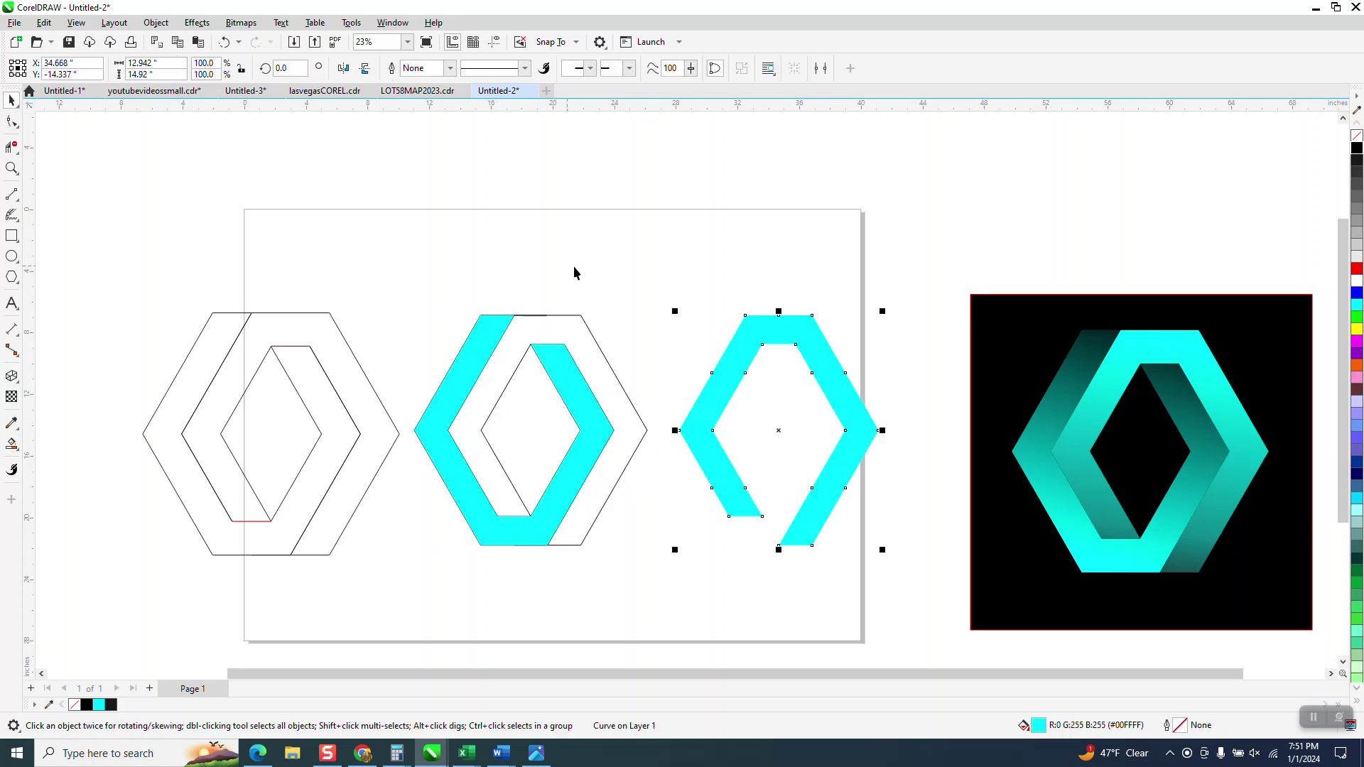
click(599, 355)
key(Up)
key(Up)
click(715, 375)
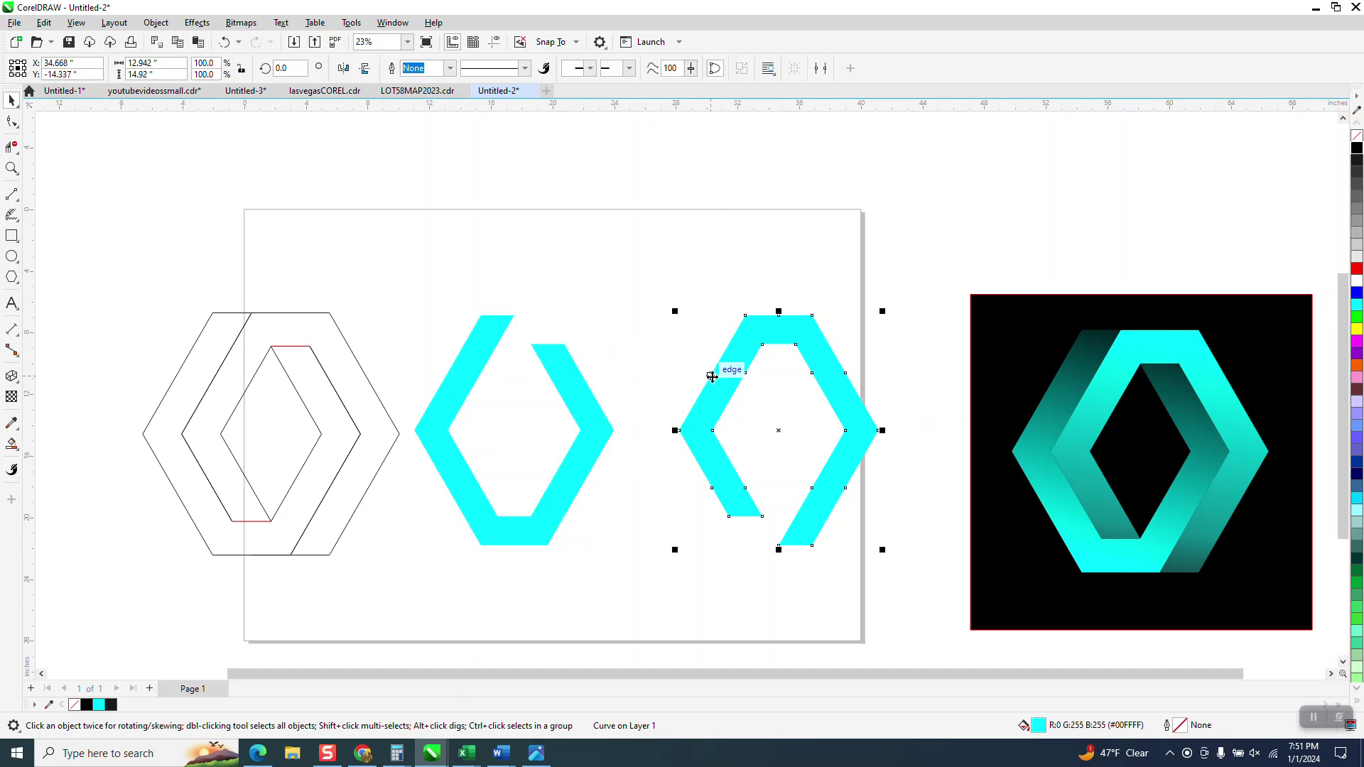
key(Left)
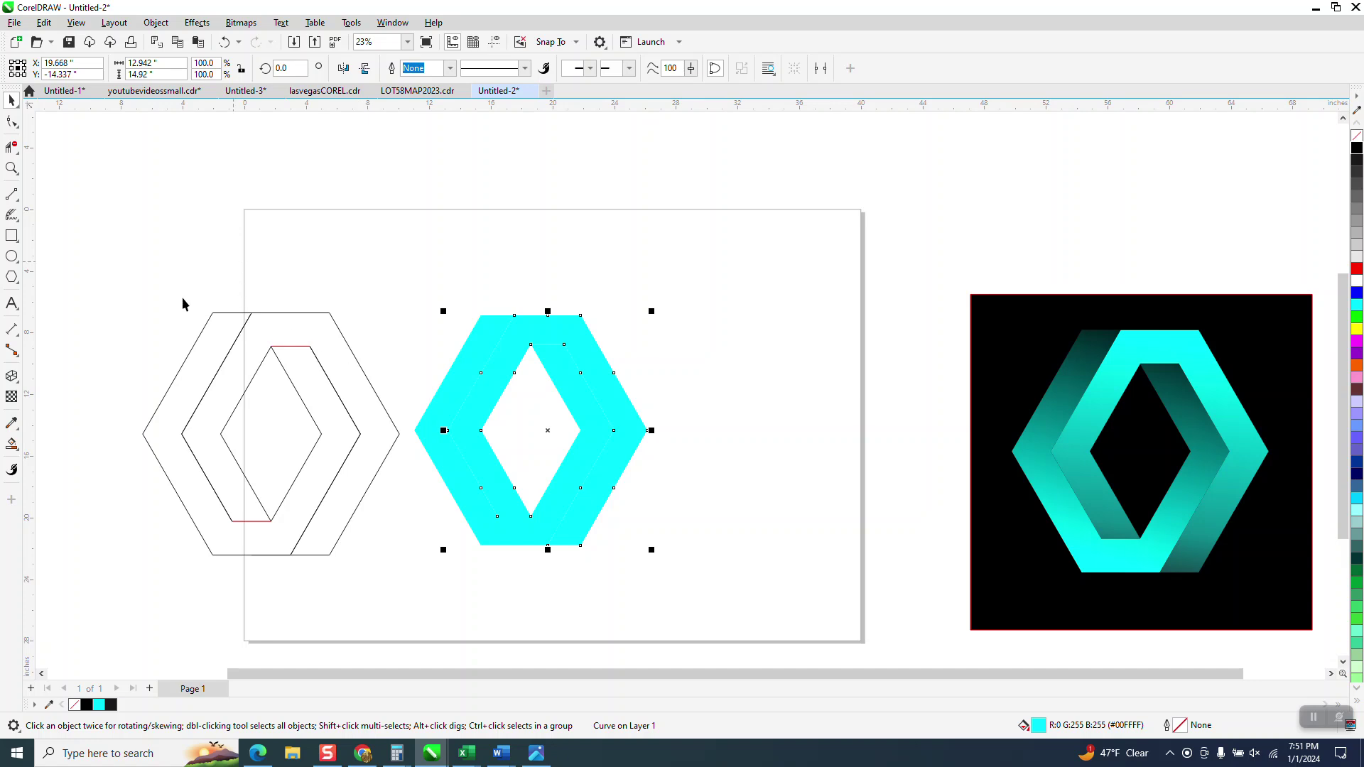
- Apply a linear fountain fill to the left cyan band, running from cyan at its top edge to black at its bottom edge
click(11, 169)
drag(346, 306, 796, 567)
click(367, 203)
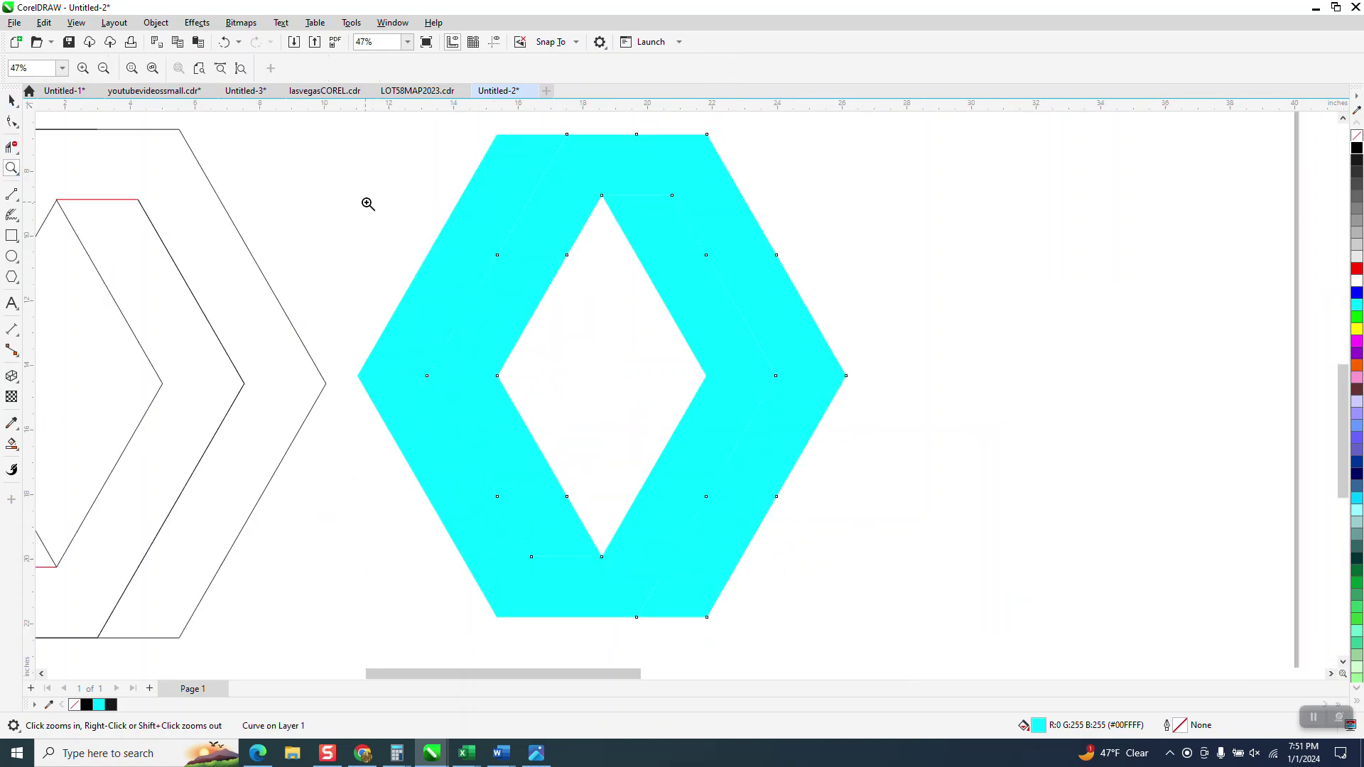
scroll(443, 246, down, 4)
click(12, 103)
click(582, 289)
click(589, 297)
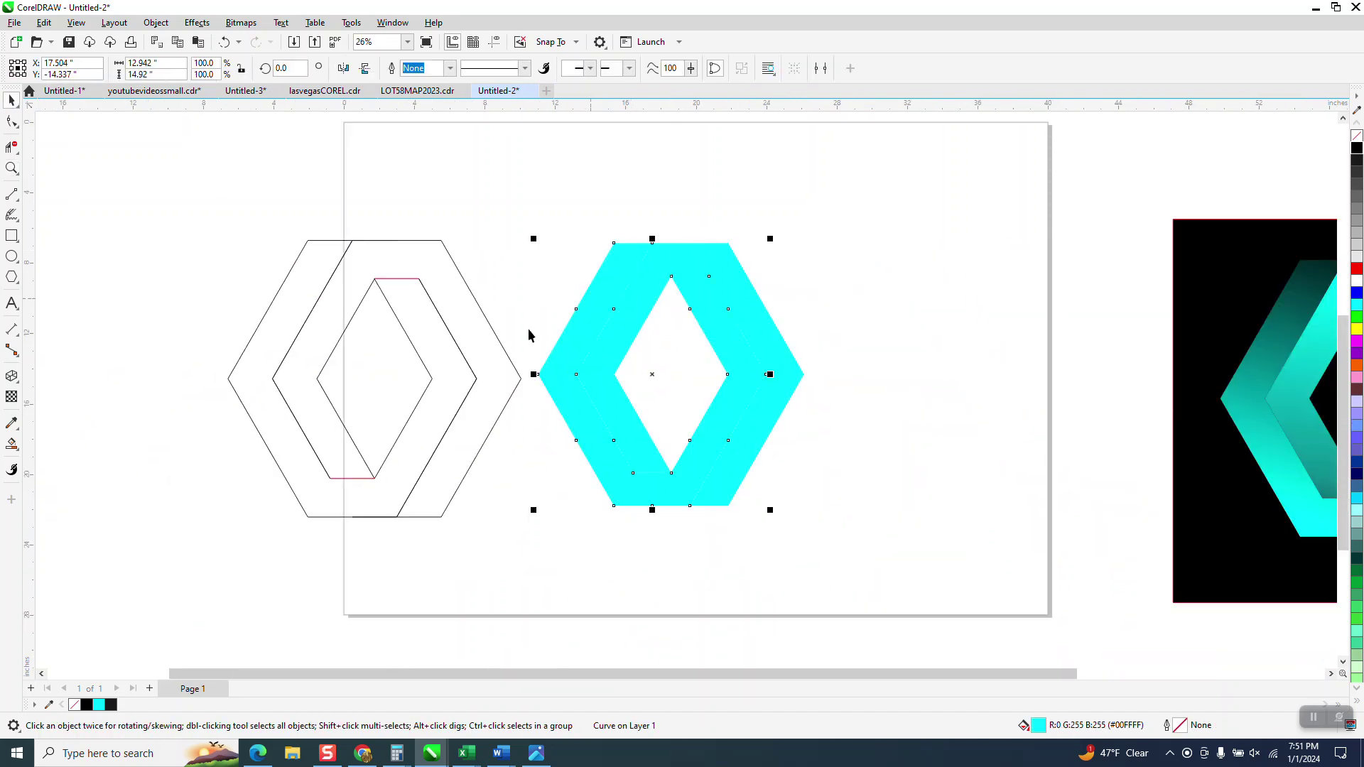
click(17, 453)
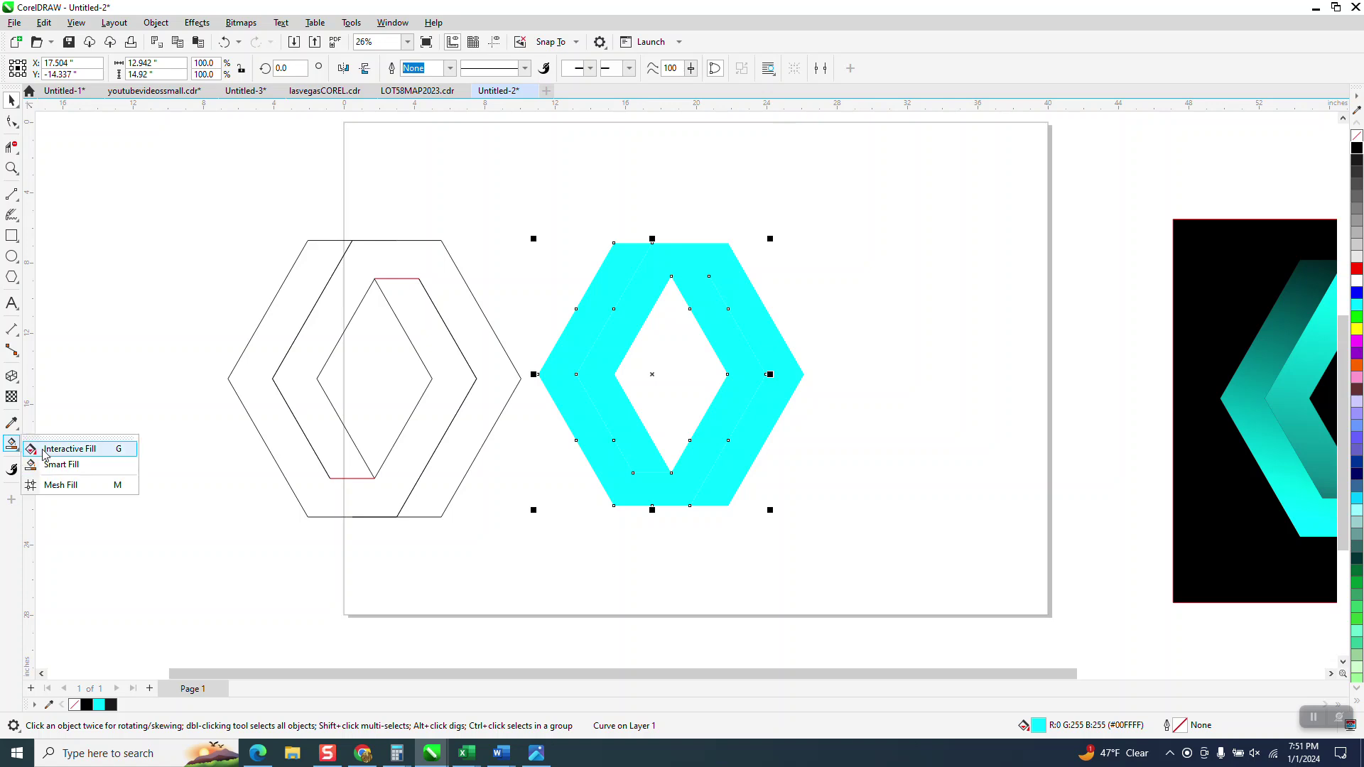
click(50, 446)
drag(638, 250, 652, 506)
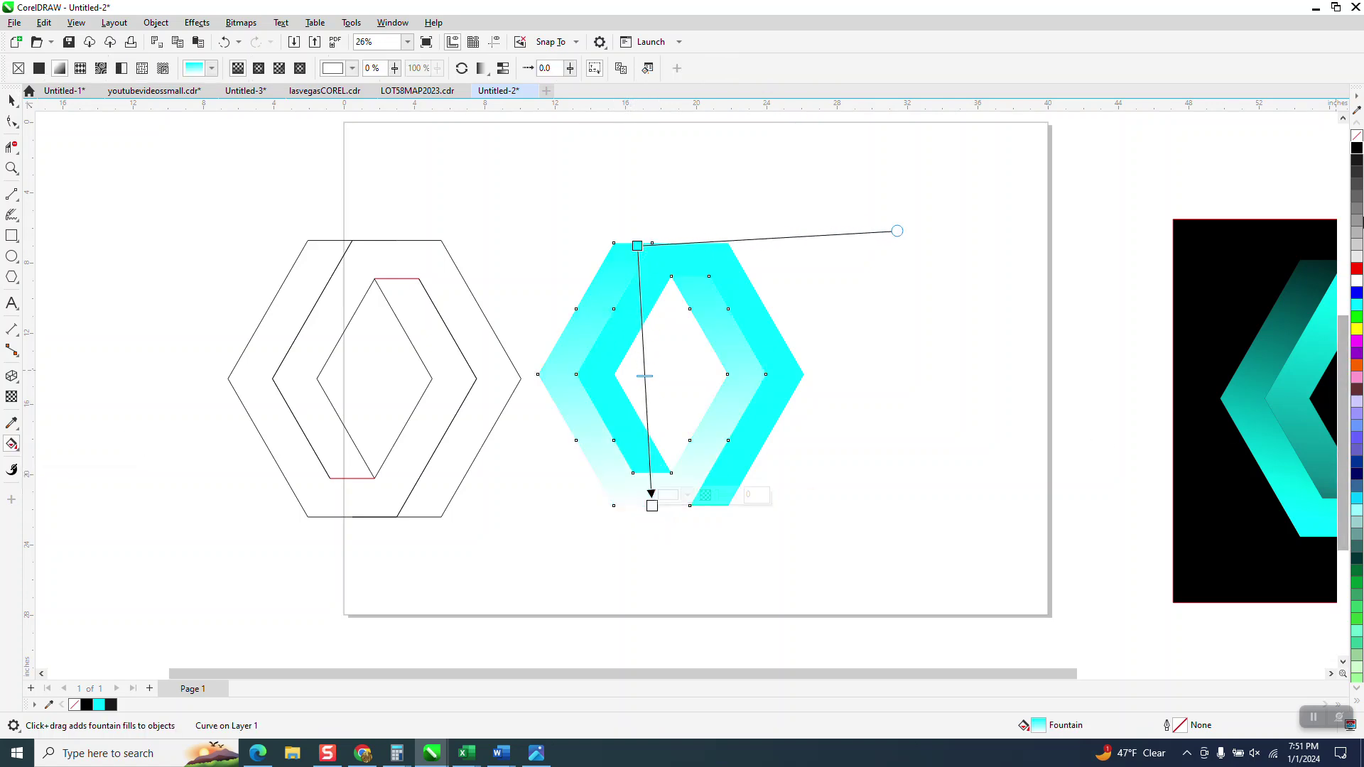
drag(1357, 147, 653, 506)
- Span the left band's gradient over its full height, shift the midpoint toward black, and extend the black end just below the band
drag(651, 375, 640, 420)
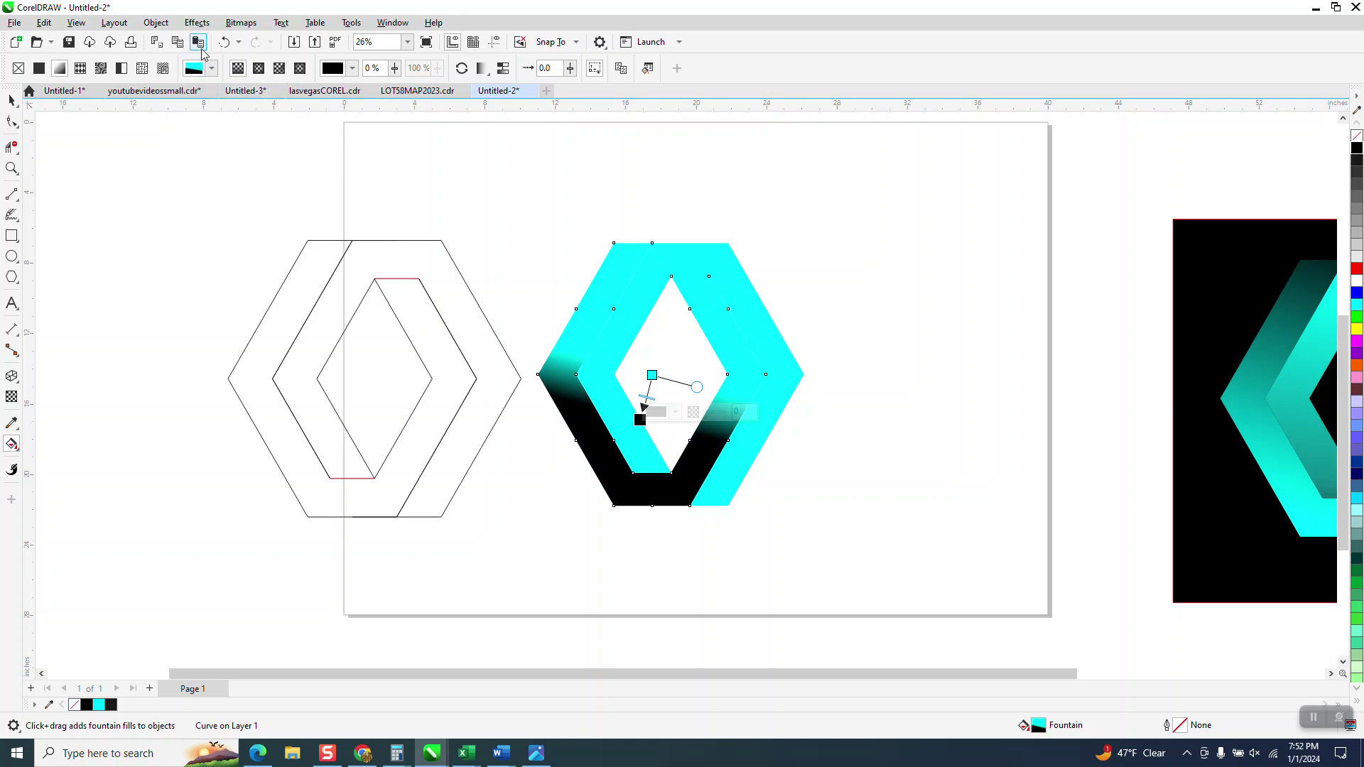
drag(638, 245, 652, 506)
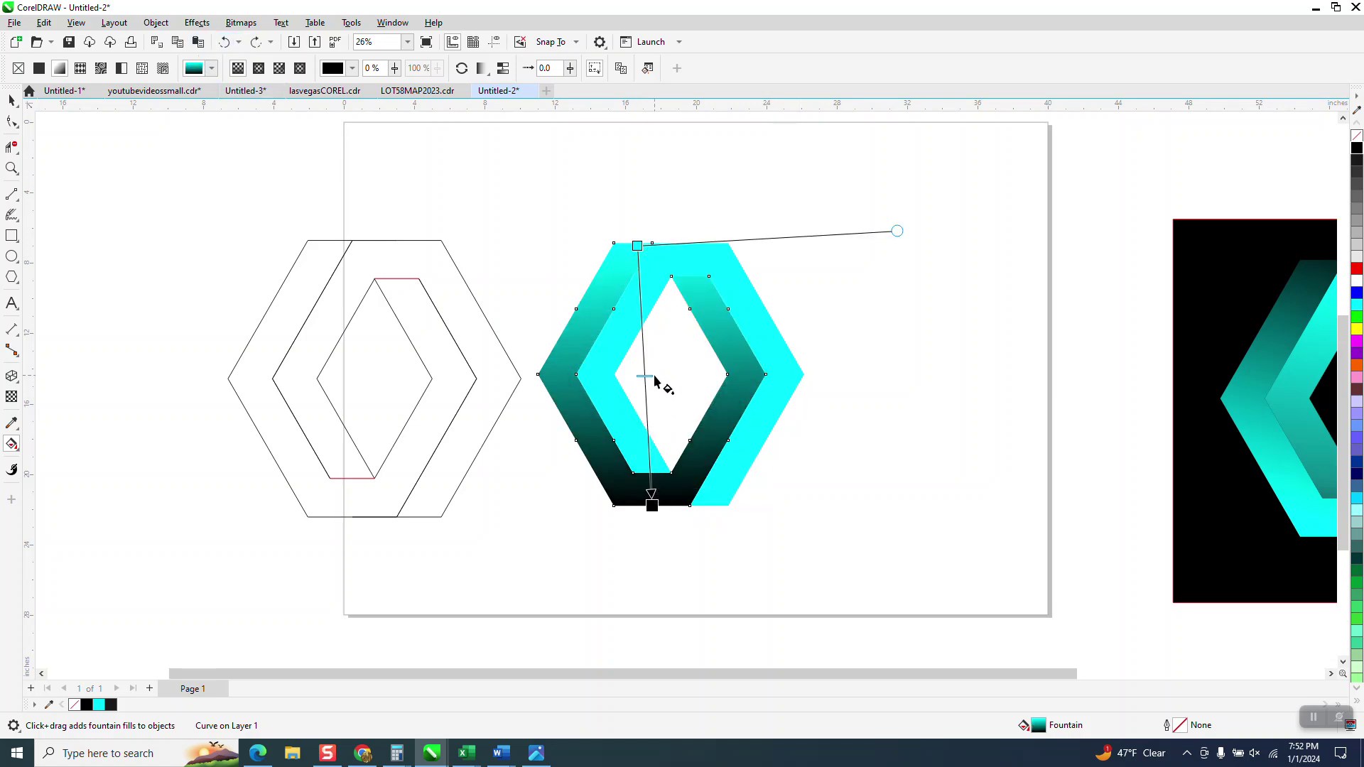
drag(647, 450, 650, 472)
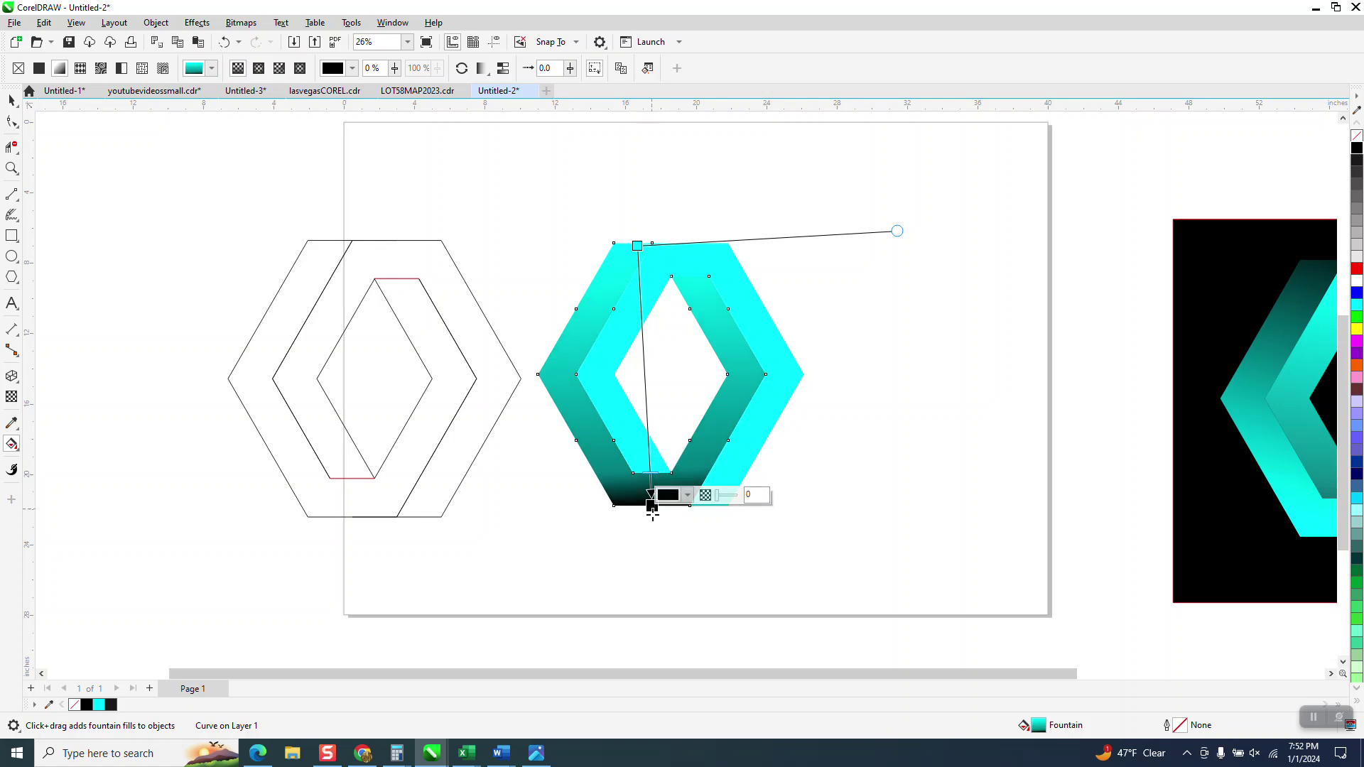
drag(650, 506, 649, 535)
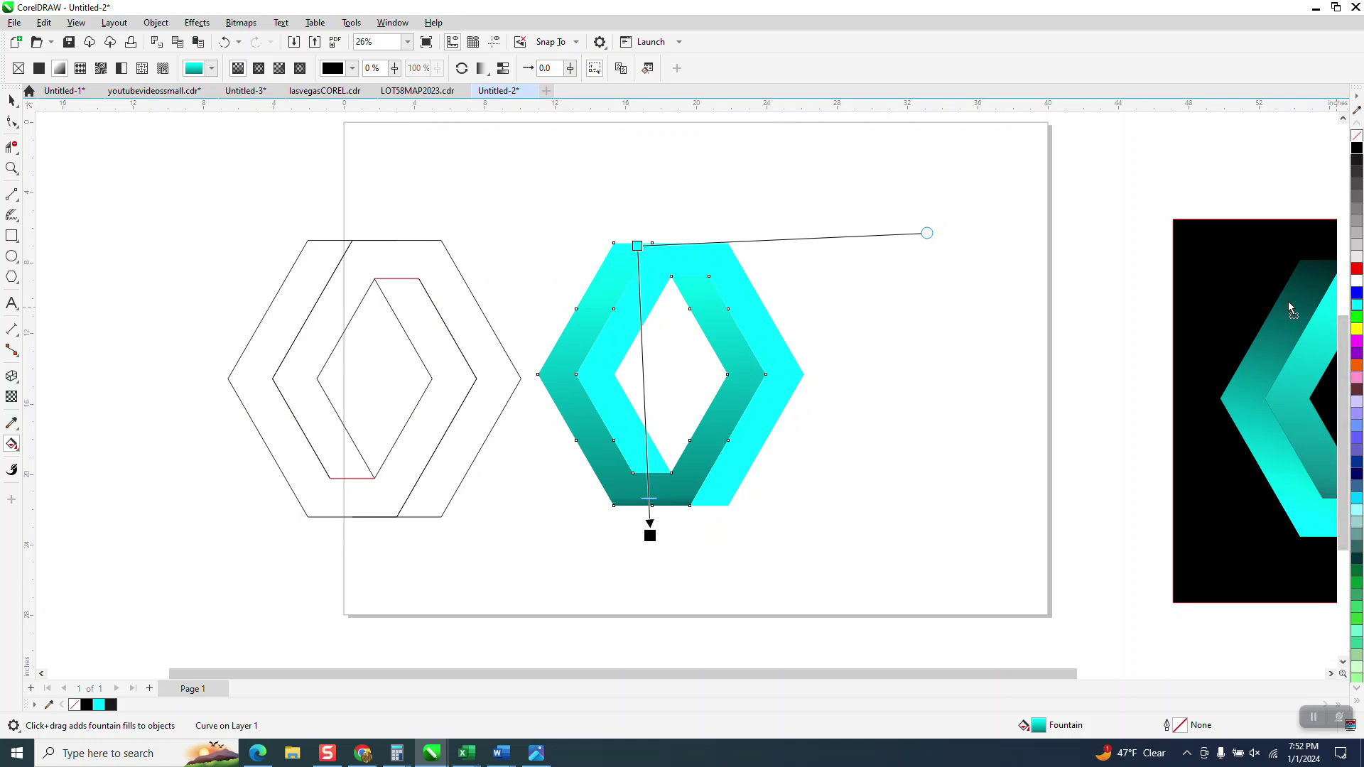
- Add a second cyan stop to the left band's gradient, raising the gradient start above the band and the new stop to its top edge
double_click(641, 296)
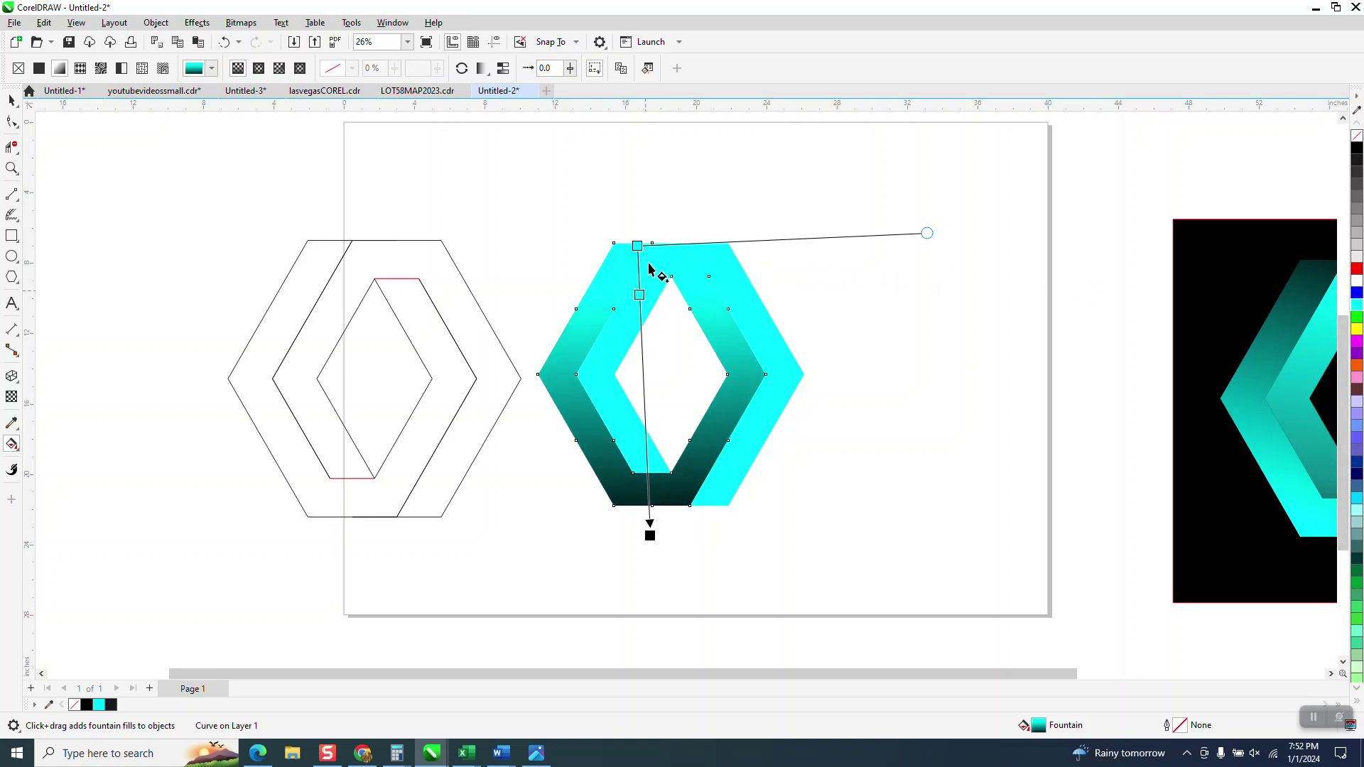
drag(637, 245, 633, 202)
drag(631, 263, 632, 243)
key(space)
click(812, 322)
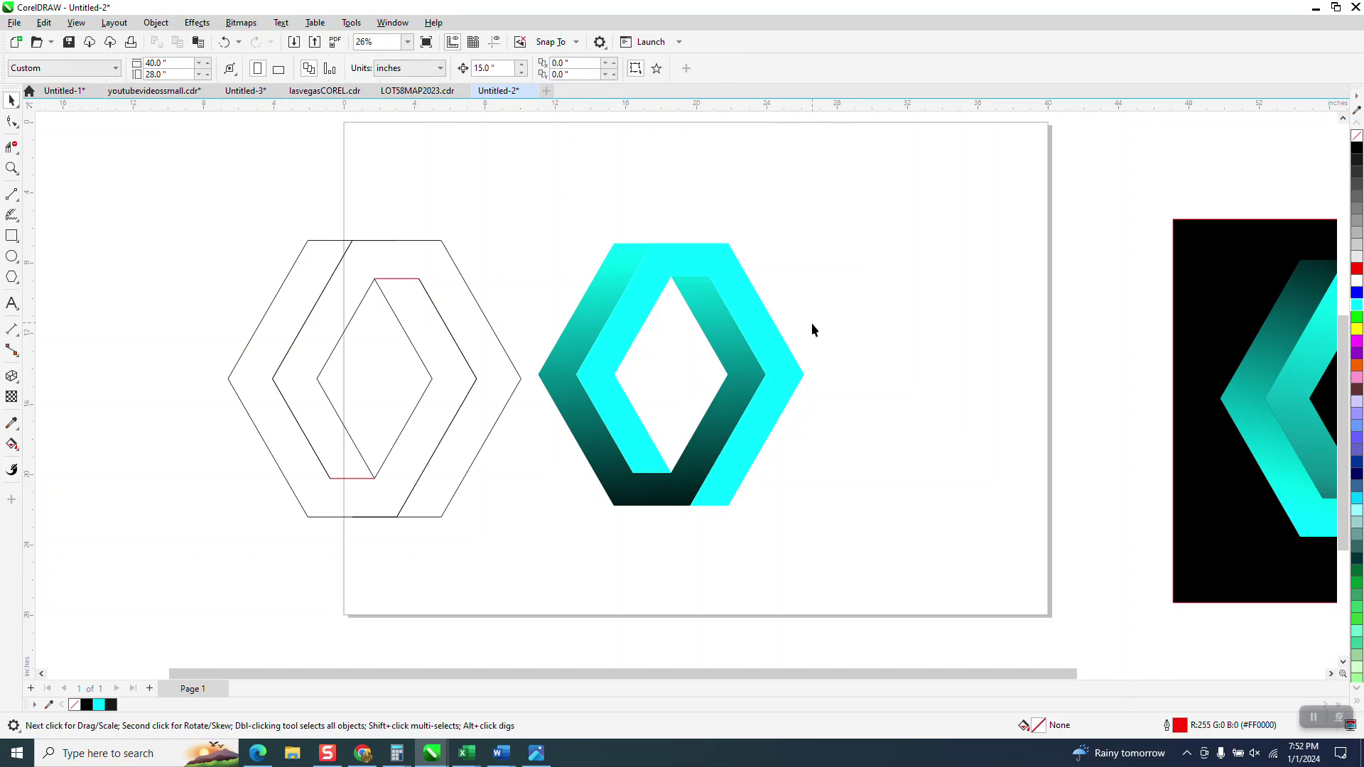
- Apply a linear fountain fill to the right cyan band, from cyan near its bottom to black a little above its top edge
click(773, 348)
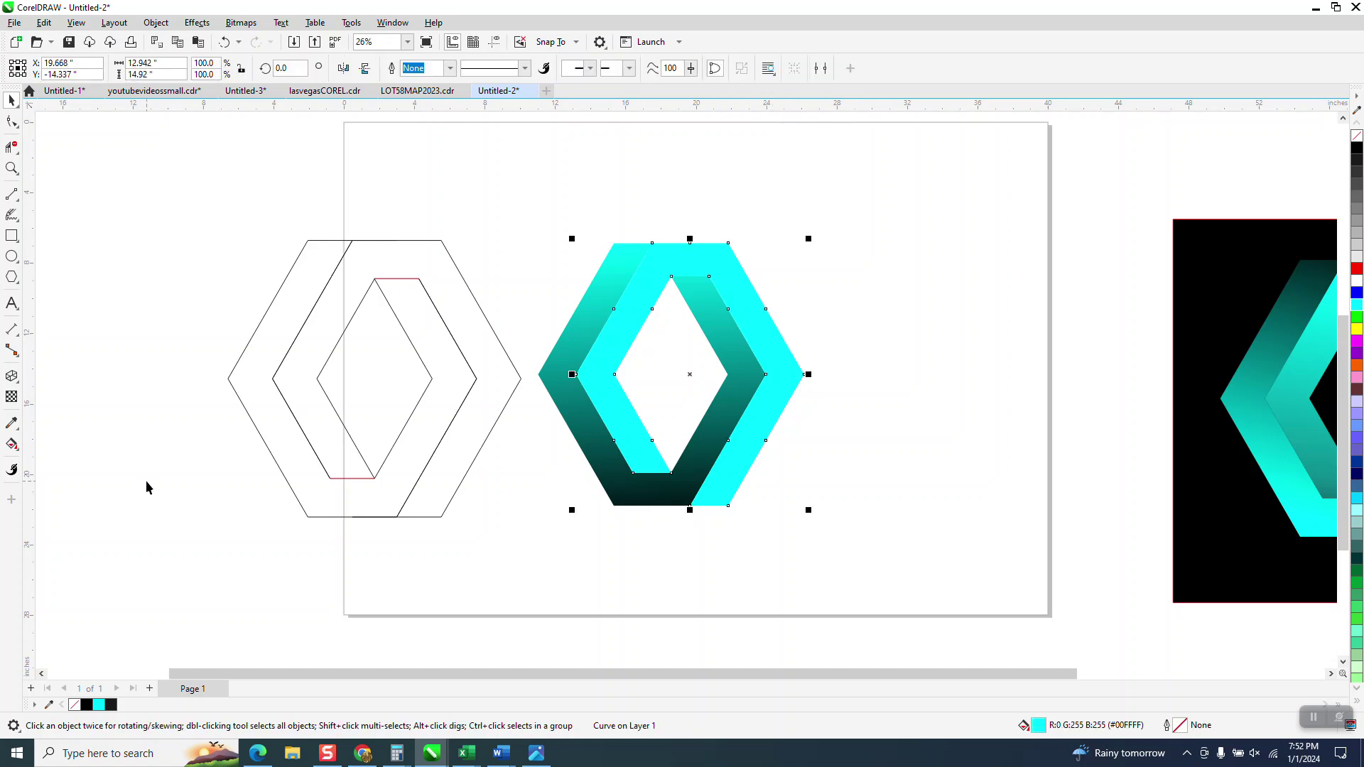
click(12, 444)
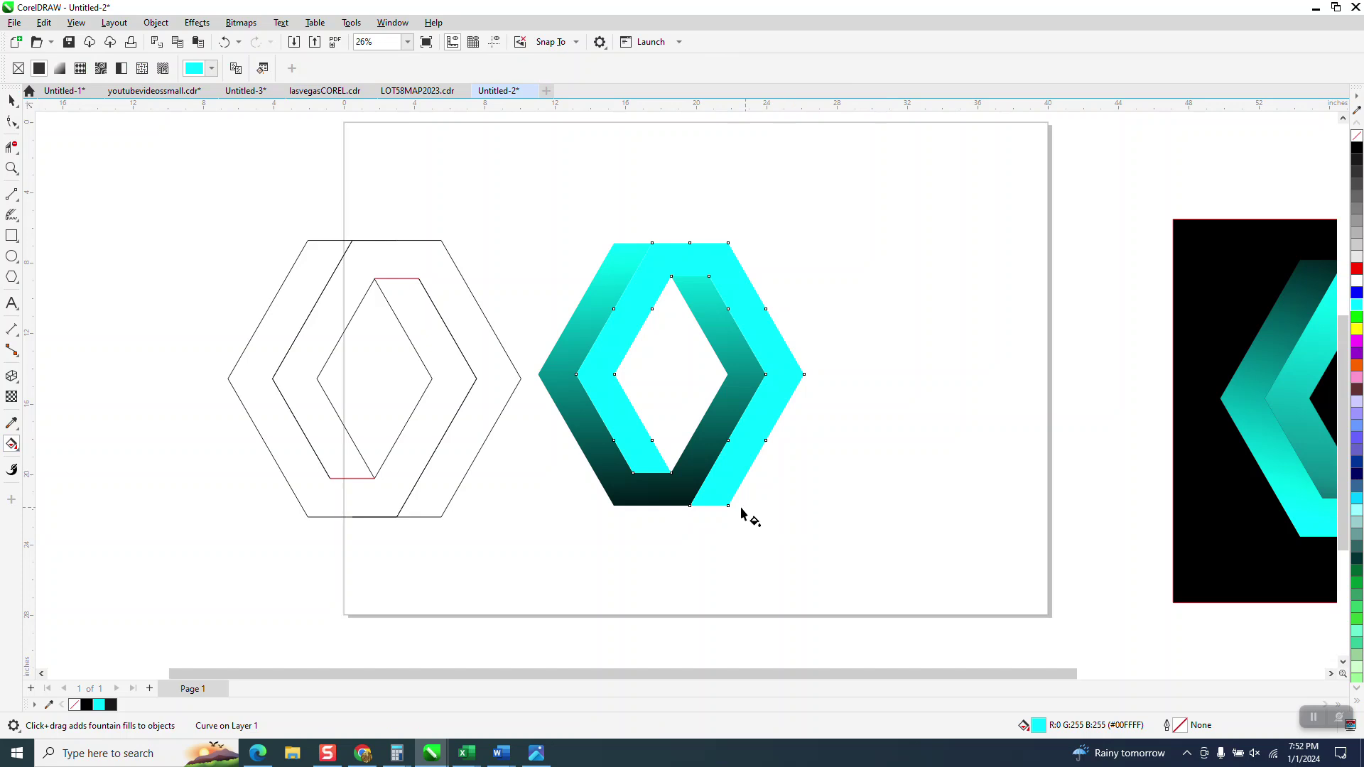
drag(739, 481, 737, 237)
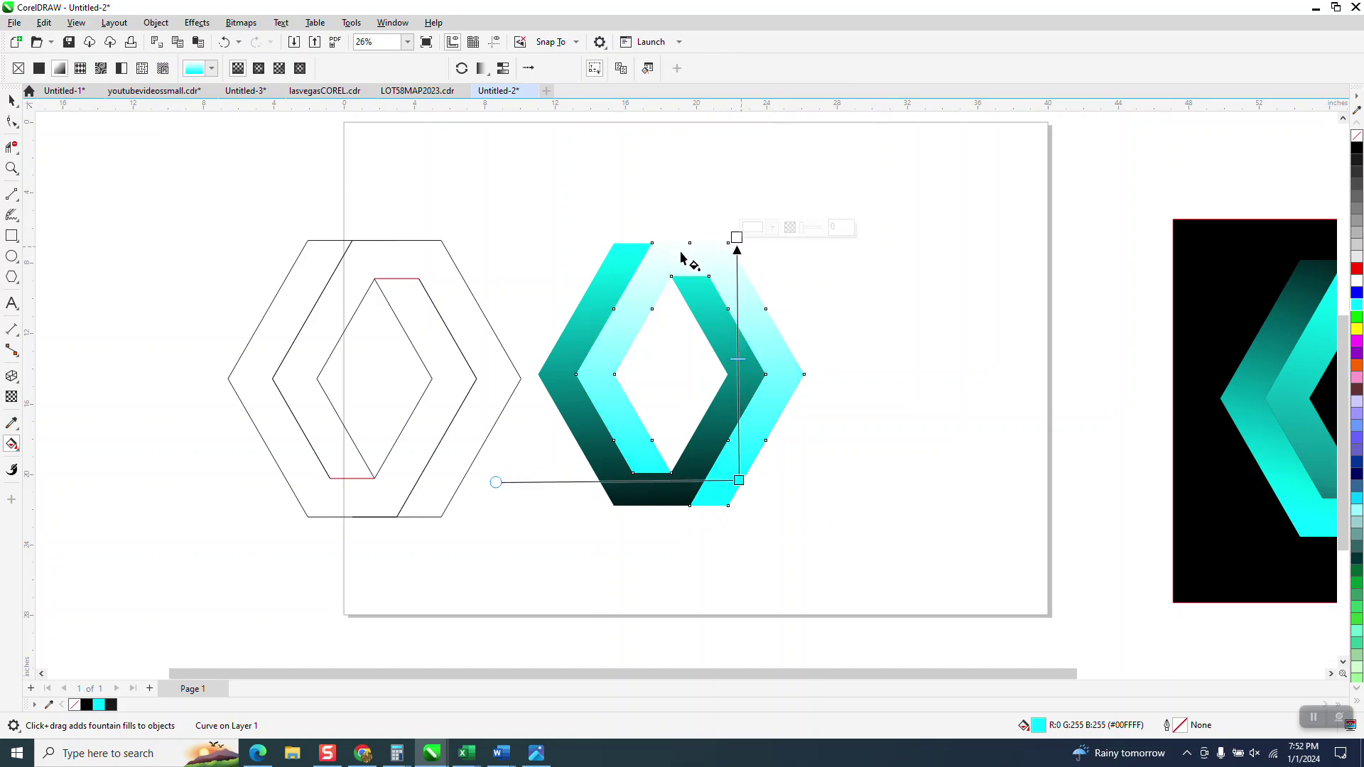
drag(887, 183, 736, 186)
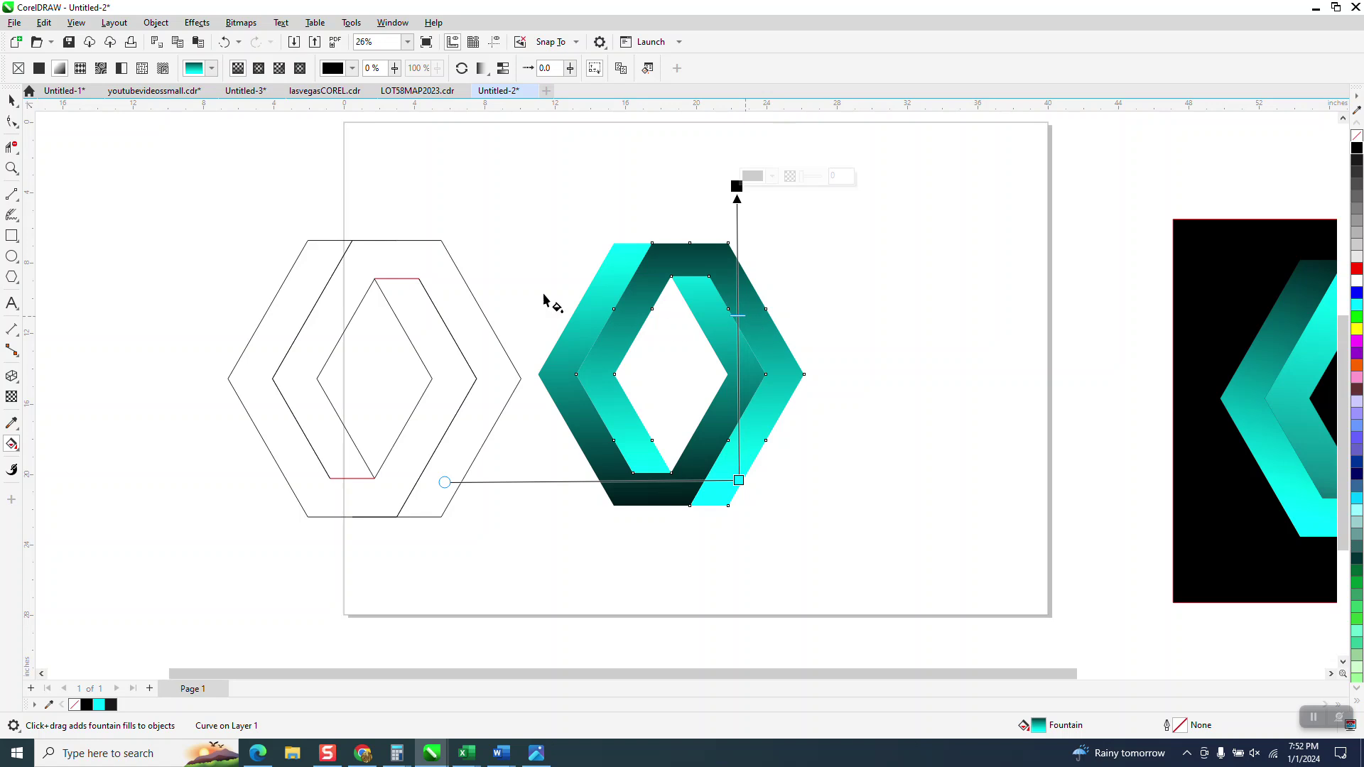
click(11, 100)
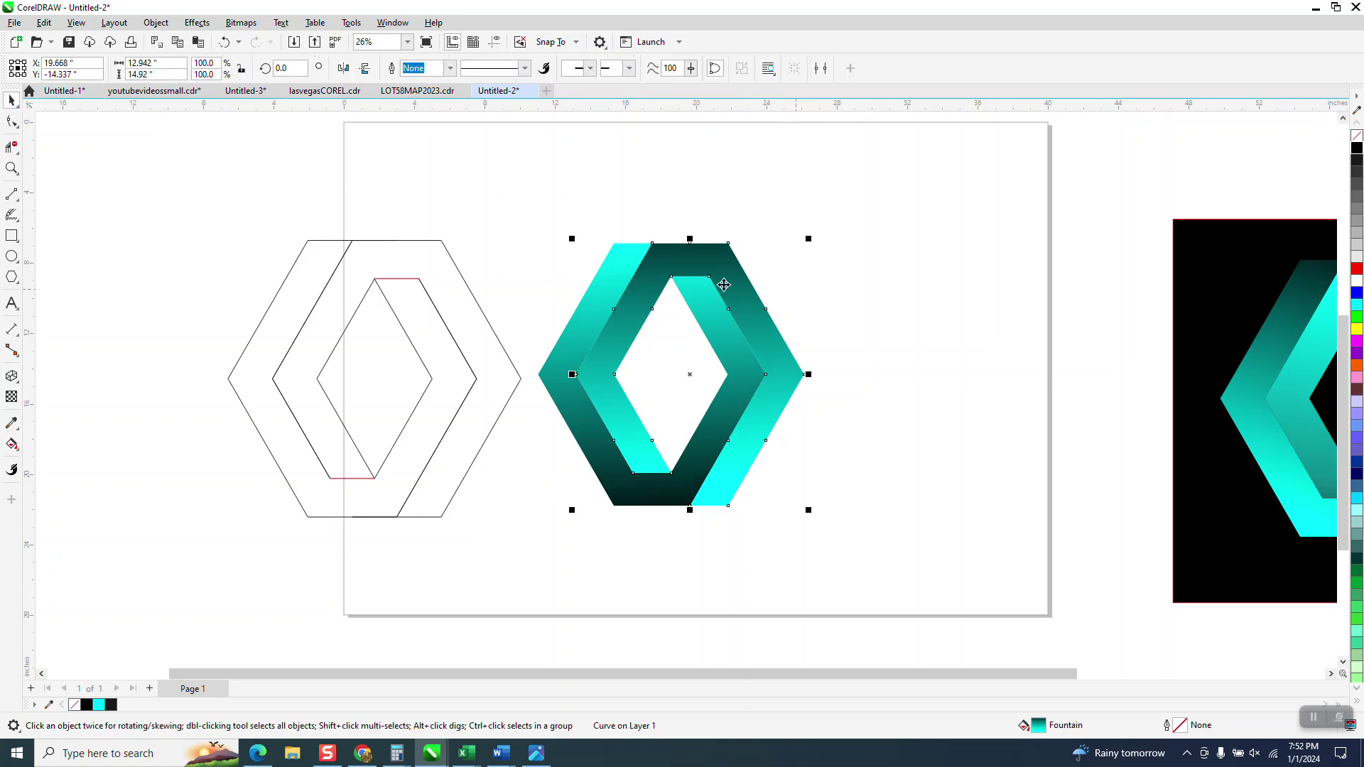
- Draw a black-filled rectangle about 21.8 by 18.2 inches around the shaded hexagon and send it to the back of the page
click(11, 235)
drag(521, 222, 904, 541)
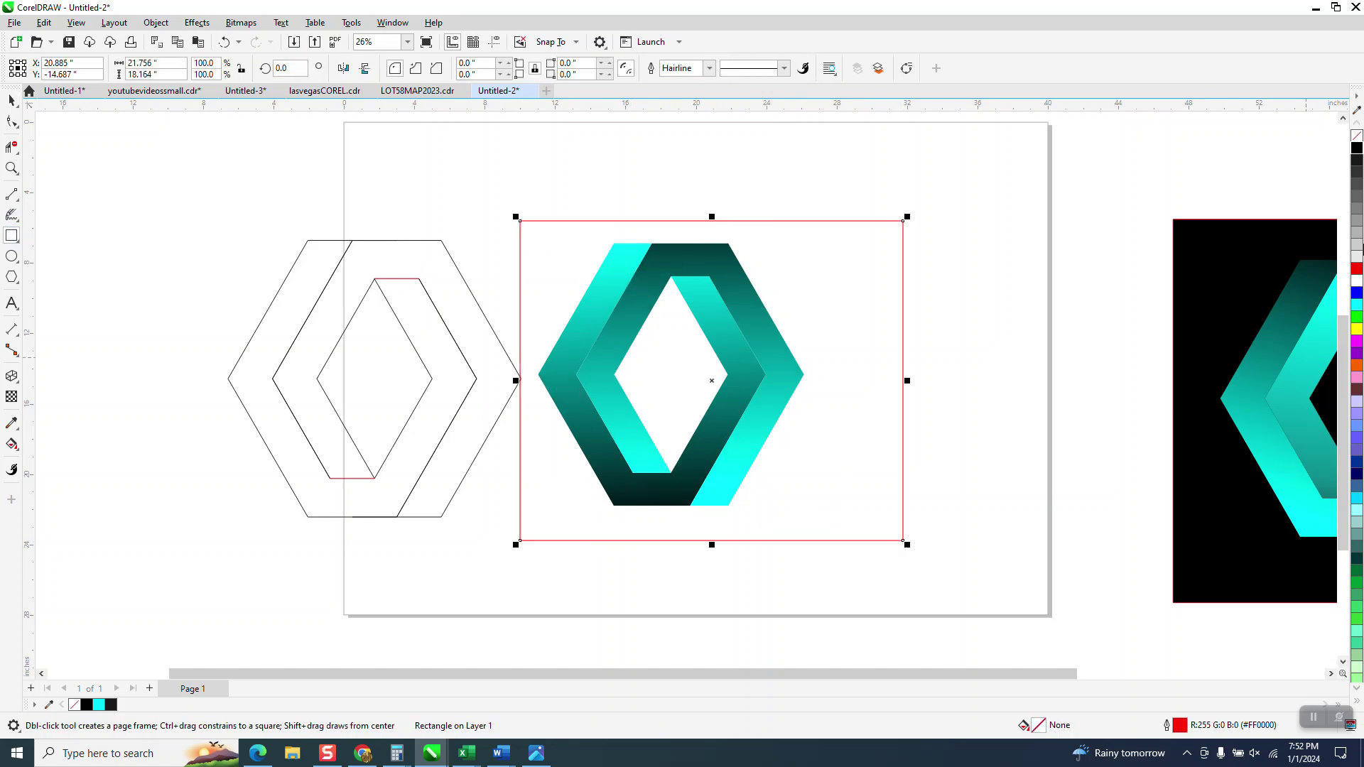
click(1357, 149)
click(156, 23)
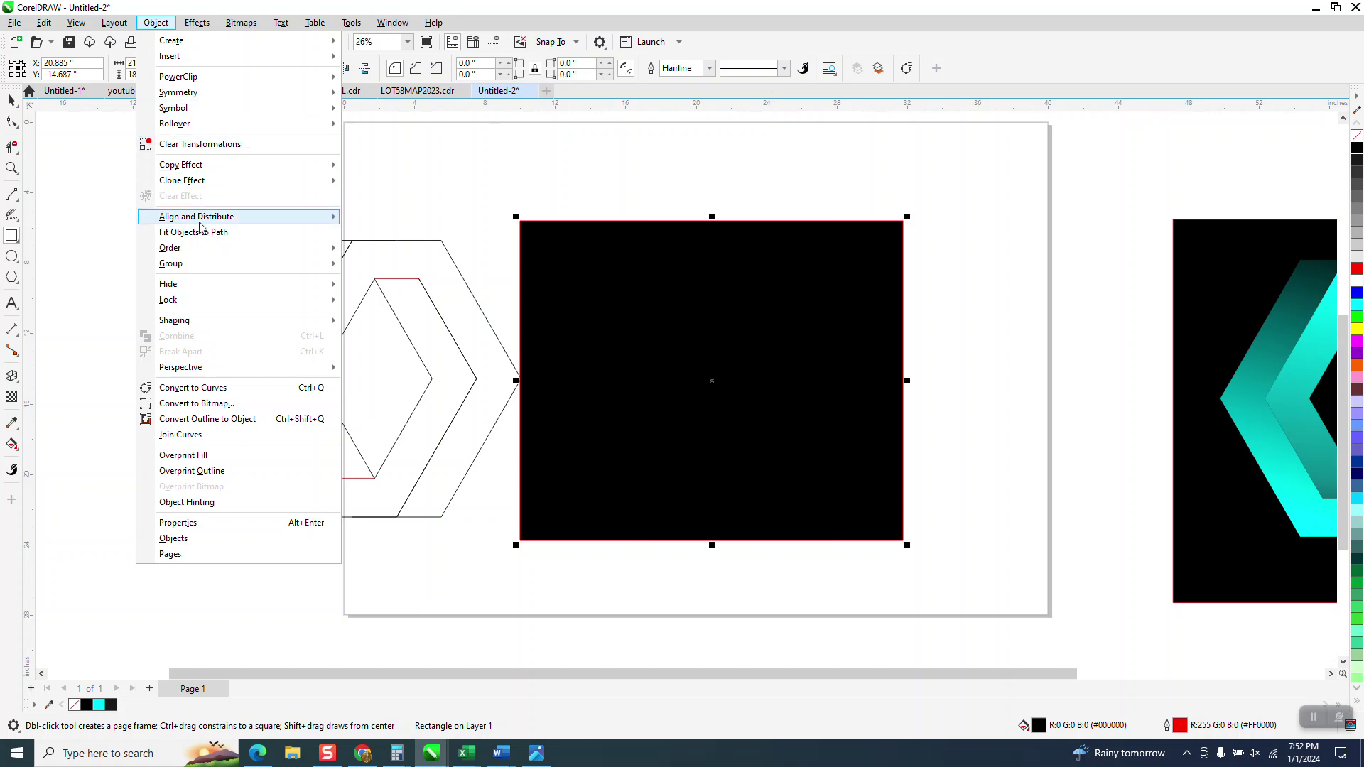
mouse_move(184, 251)
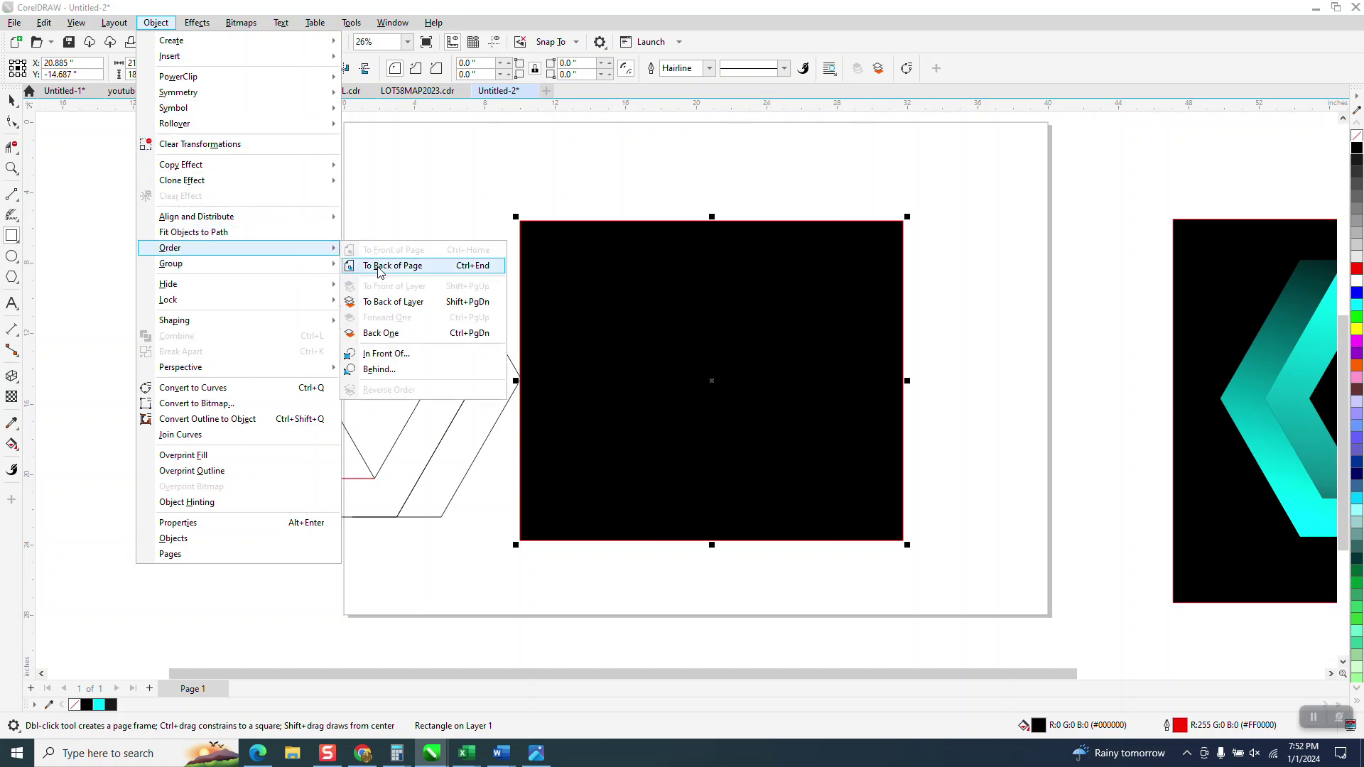
click(380, 267)
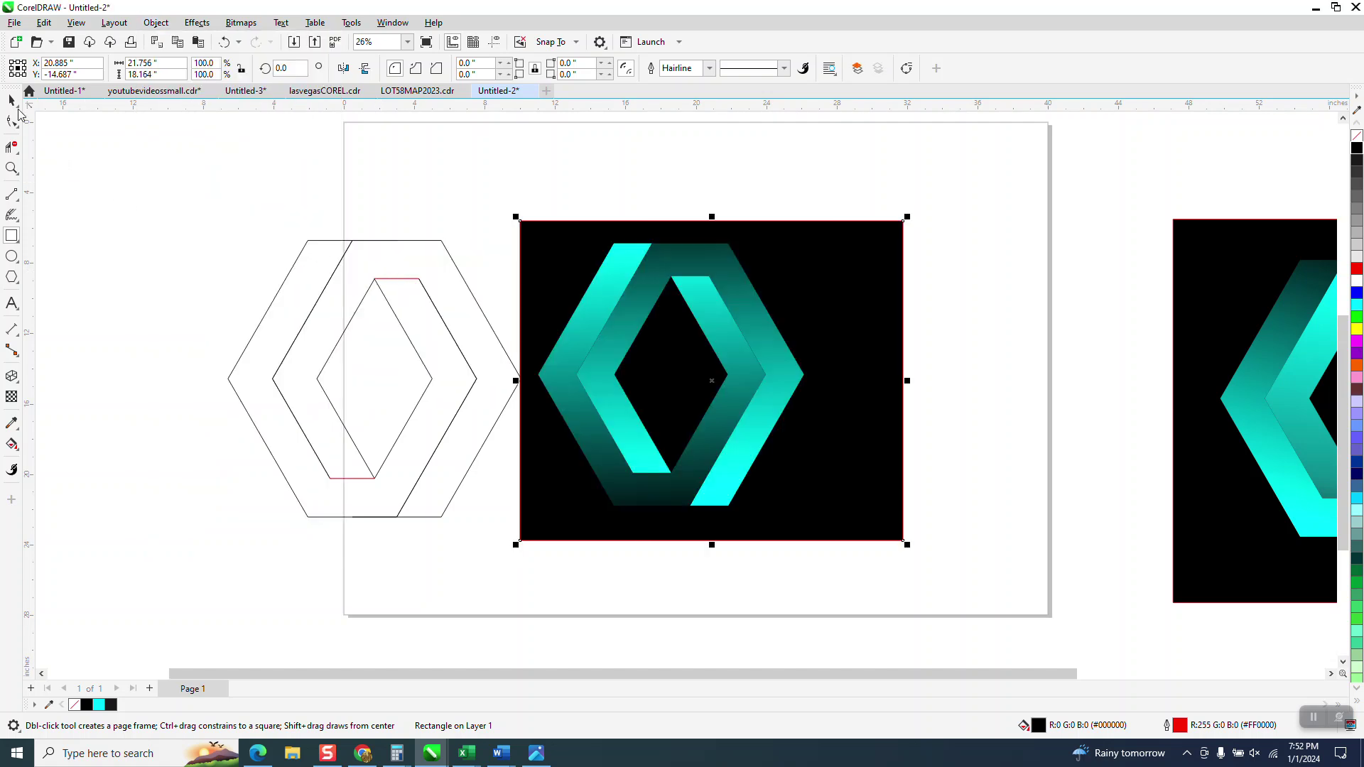
click(12, 103)
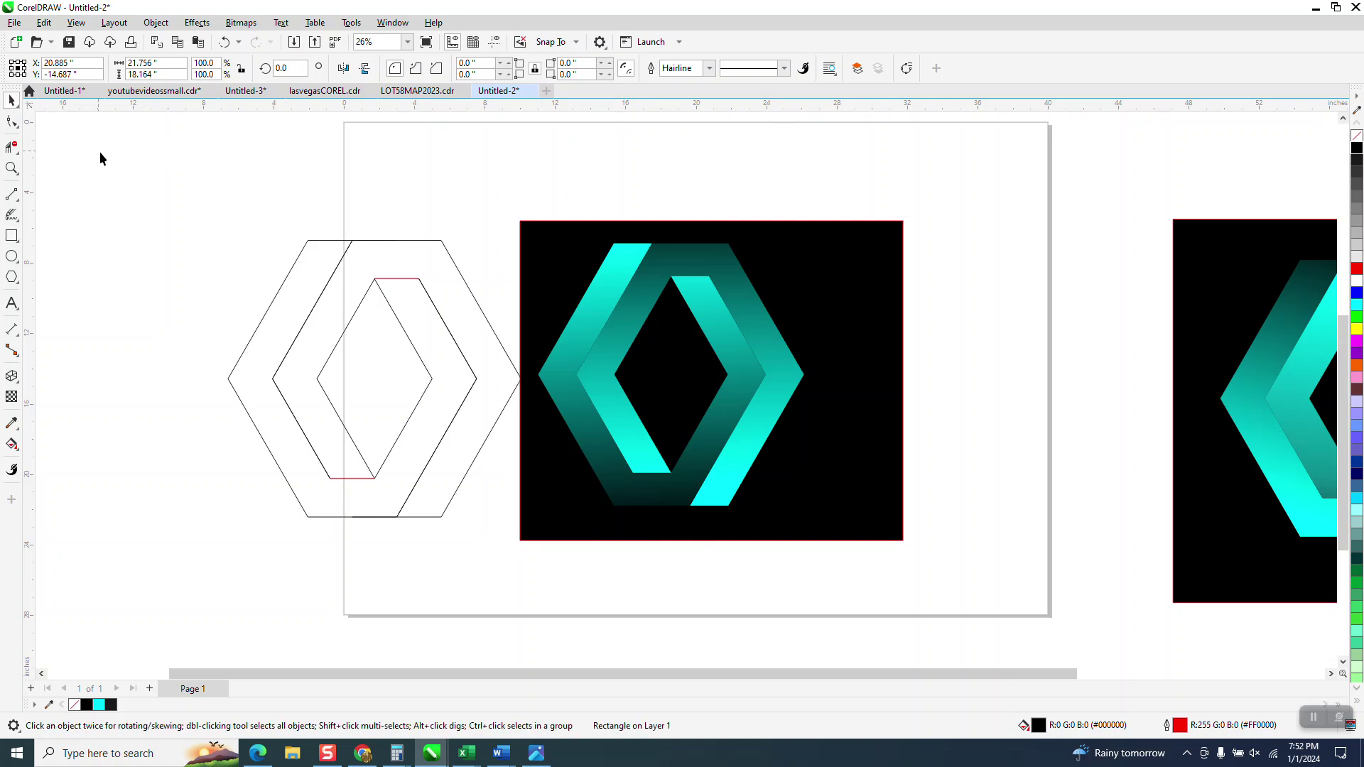
click(100, 151)
- Extend the black end of the left band's gradient farther below the band, keeping the band in its original position
click(625, 484)
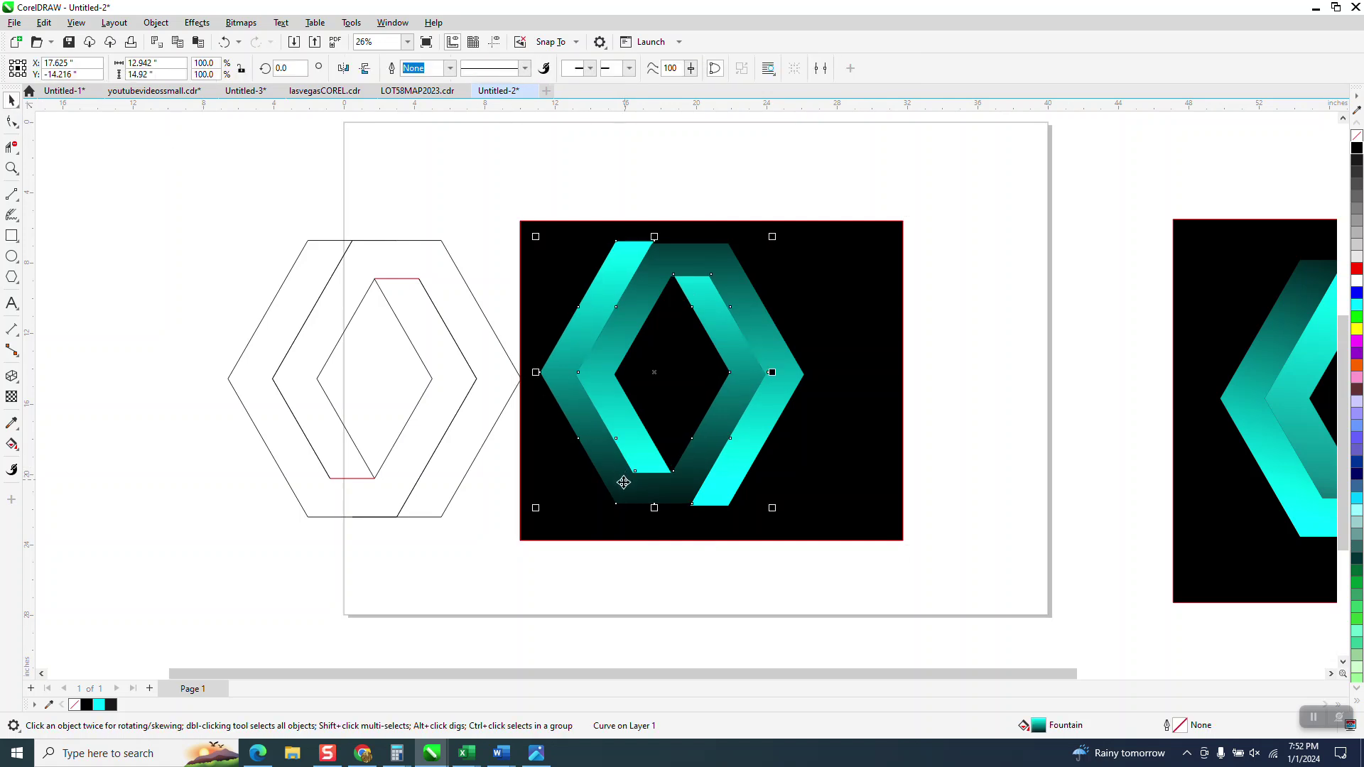
click(225, 41)
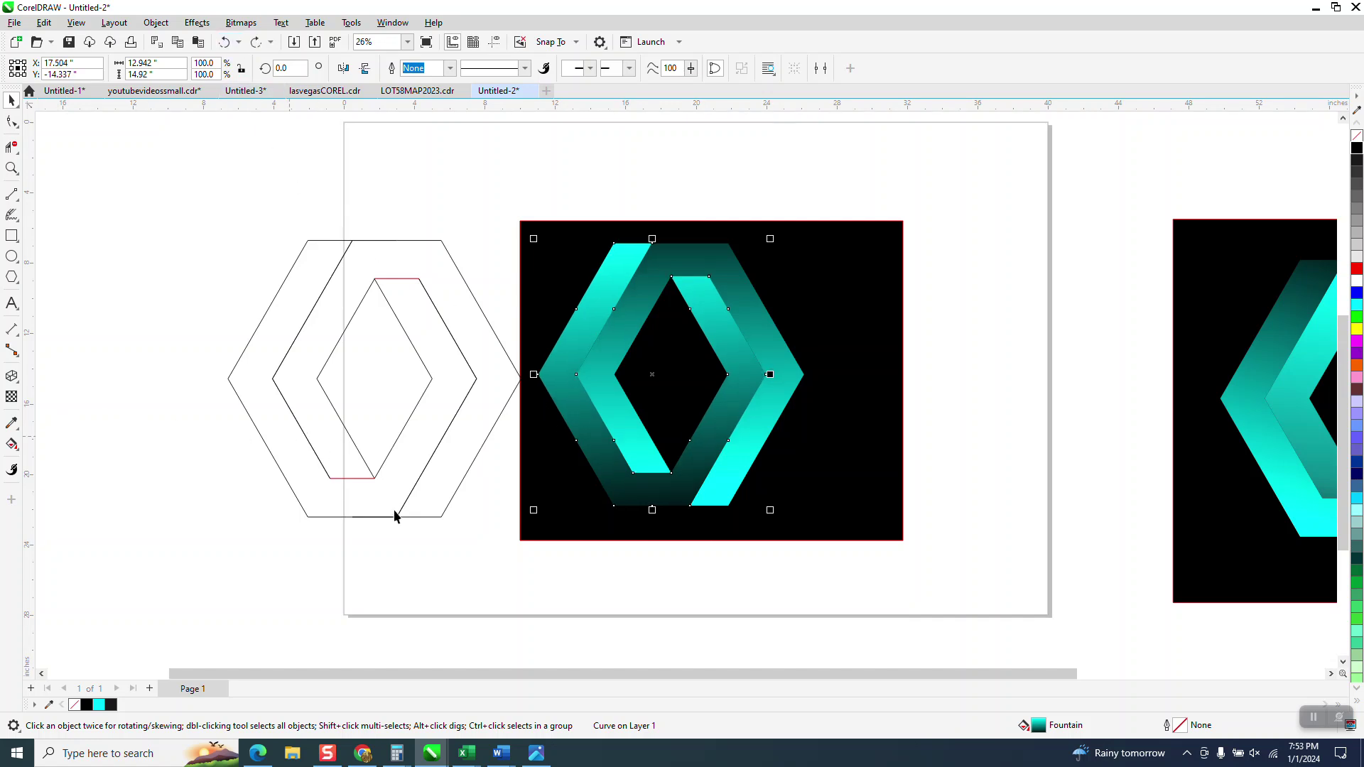
click(503, 578)
click(606, 493)
click(15, 446)
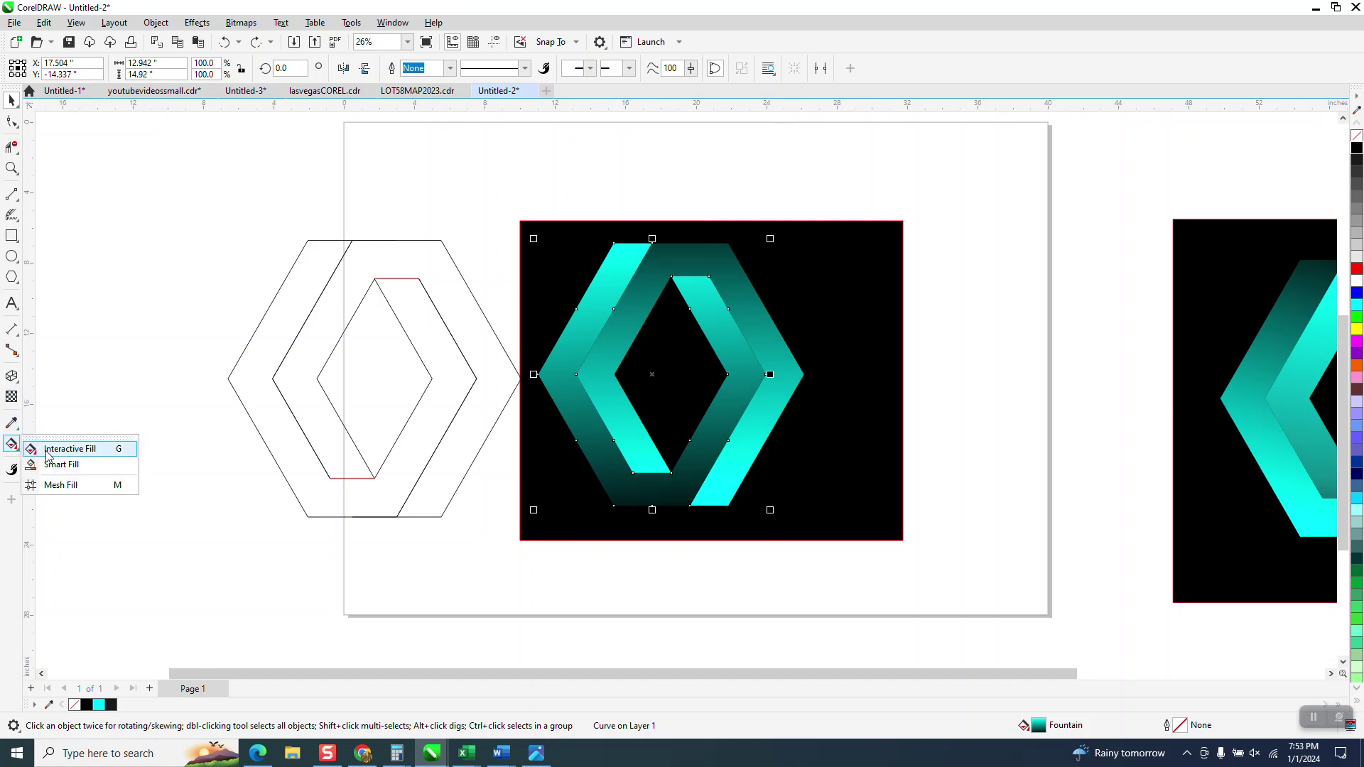
click(64, 452)
drag(651, 533, 650, 564)
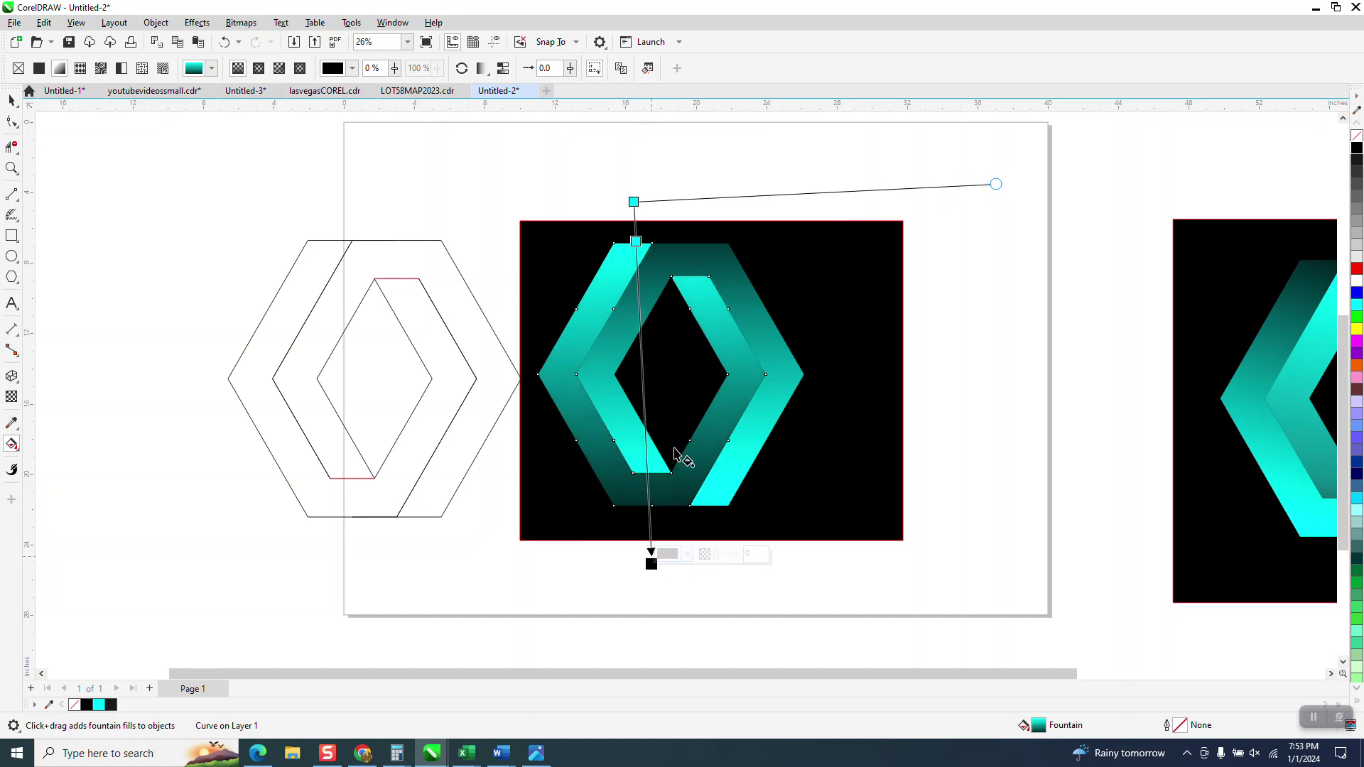
click(12, 99)
click(651, 179)
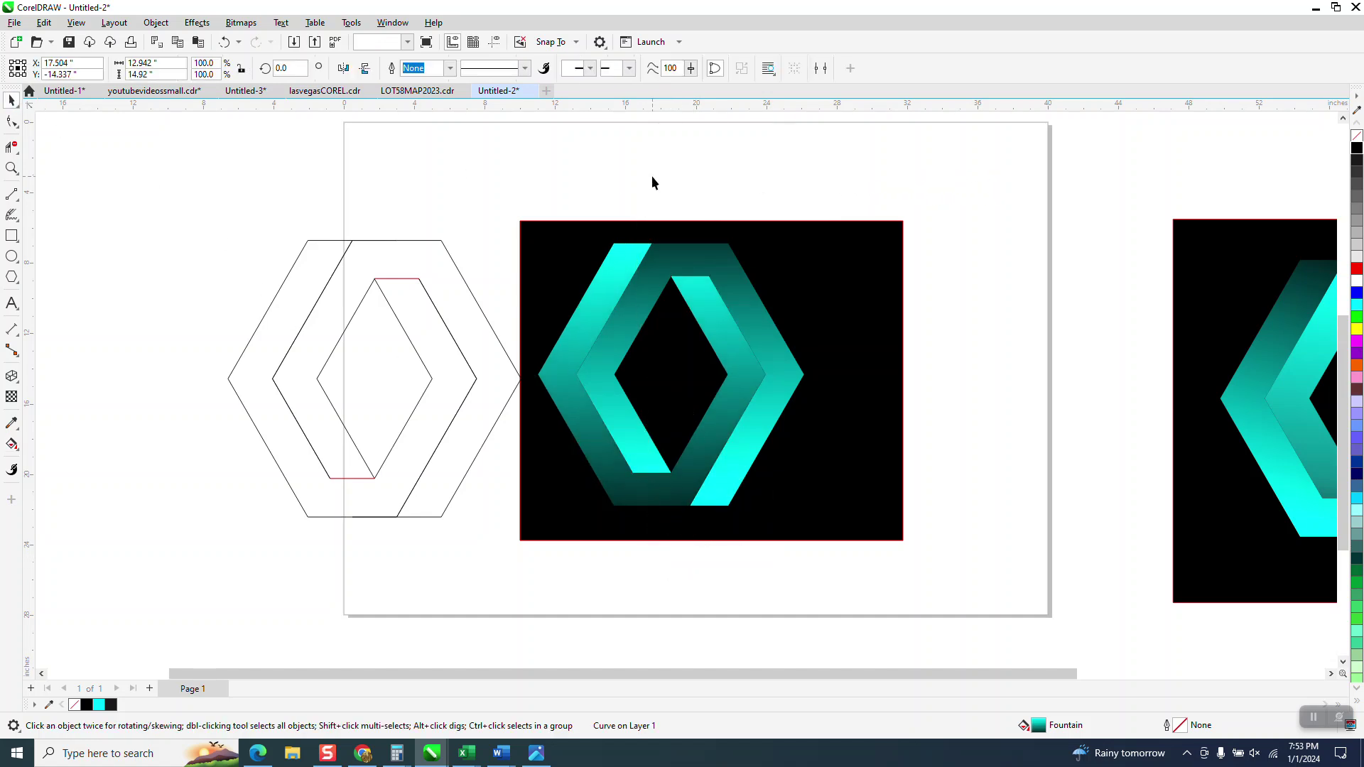